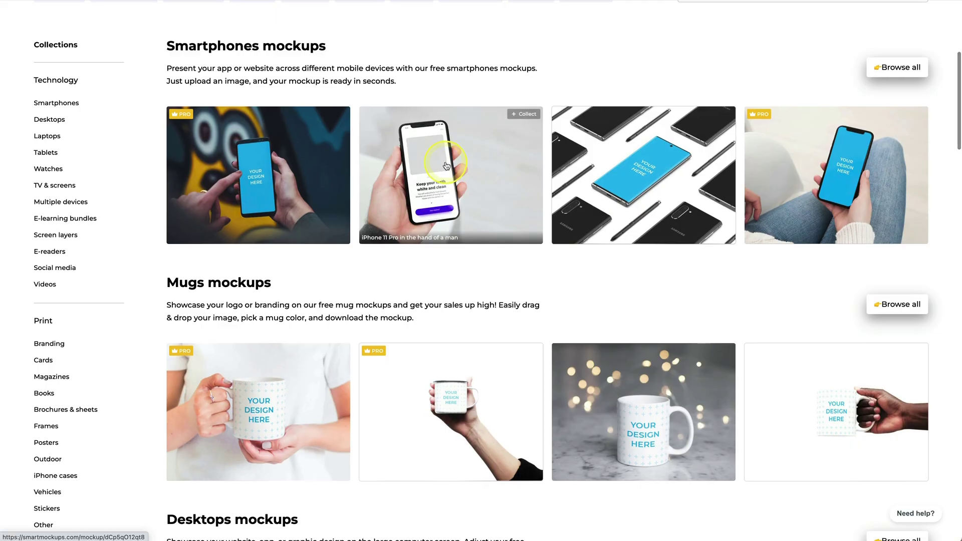
Scroll past the mug and desktop mockups and regenerate the Coolors palette twice
scroll(446, 165, "down", 8)
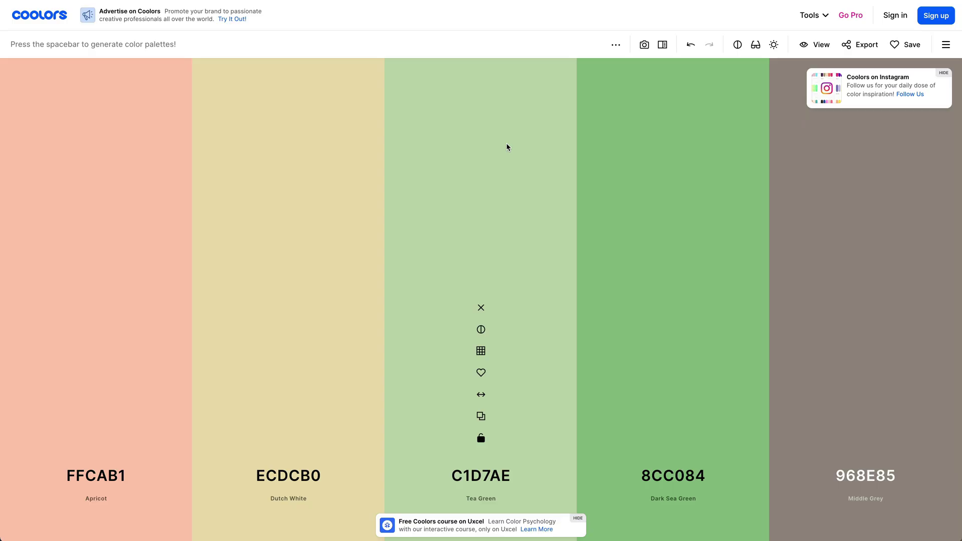
key("space")
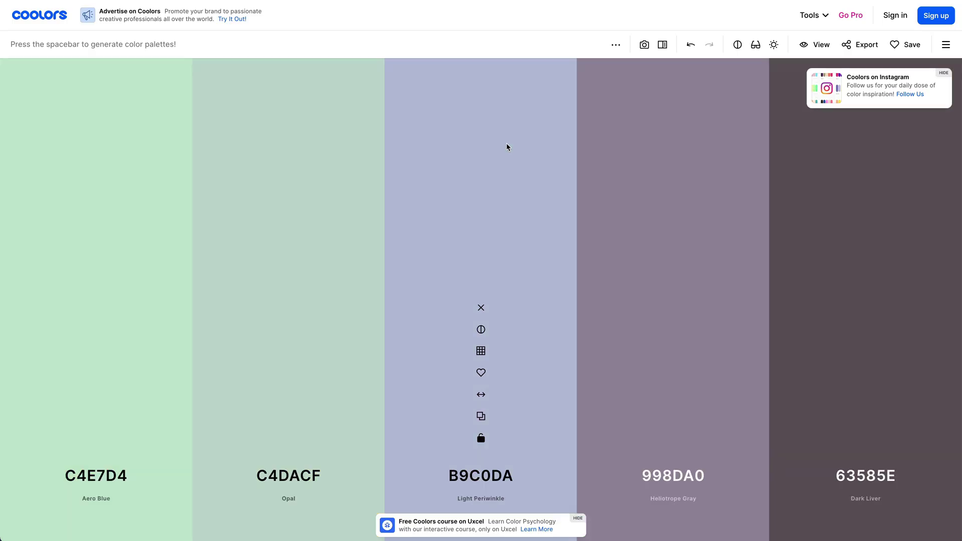
key("space")
key("space")
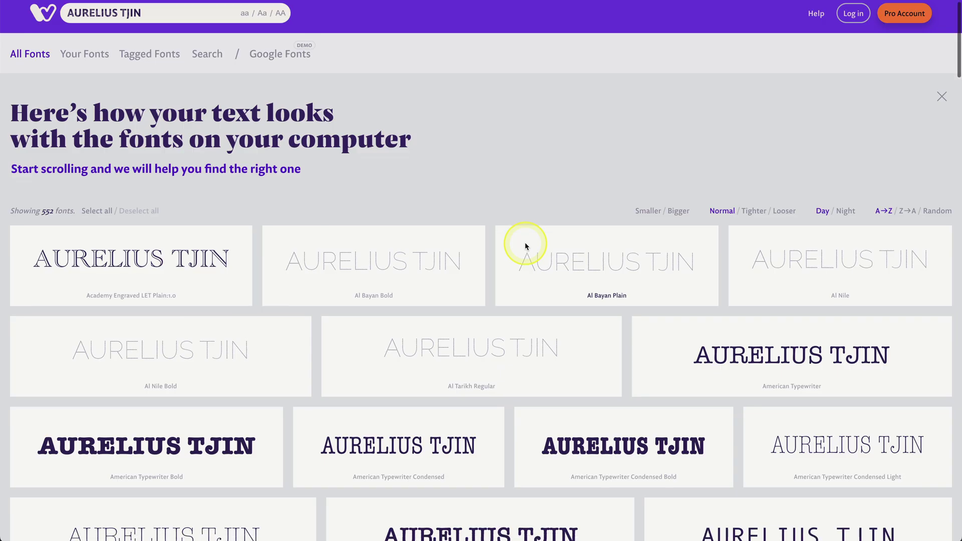
scroll(526, 245, "down", 15)
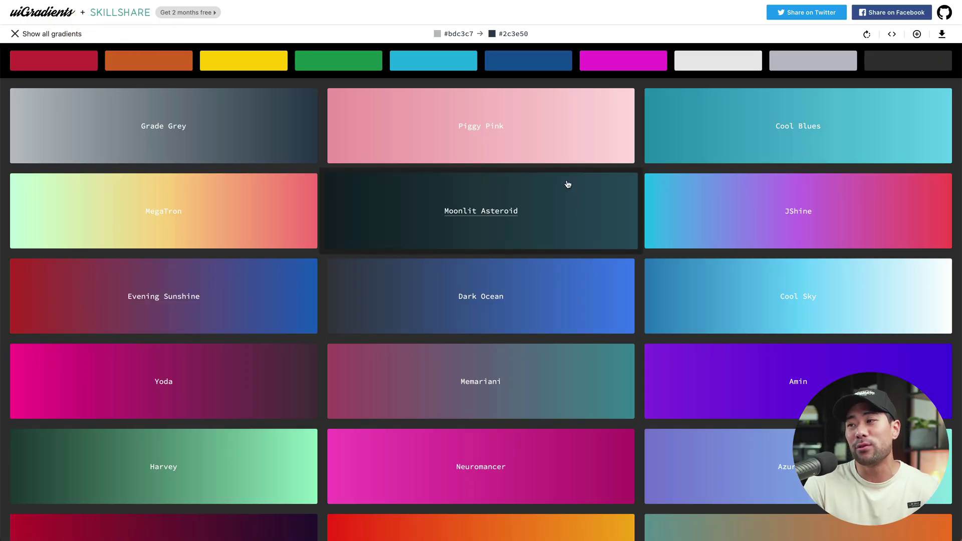
Page from Moonlit Asteroid through Evening Sunshine and Dark Ocean to Cool Sky, downloading Cool Sky as JPG
scroll(568, 184, "down", 11)
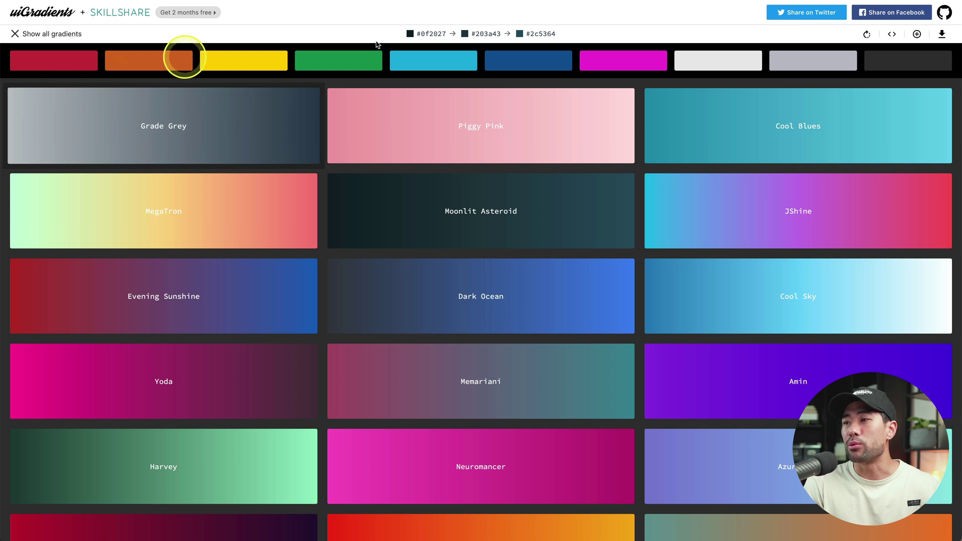
left_click(23, 35)
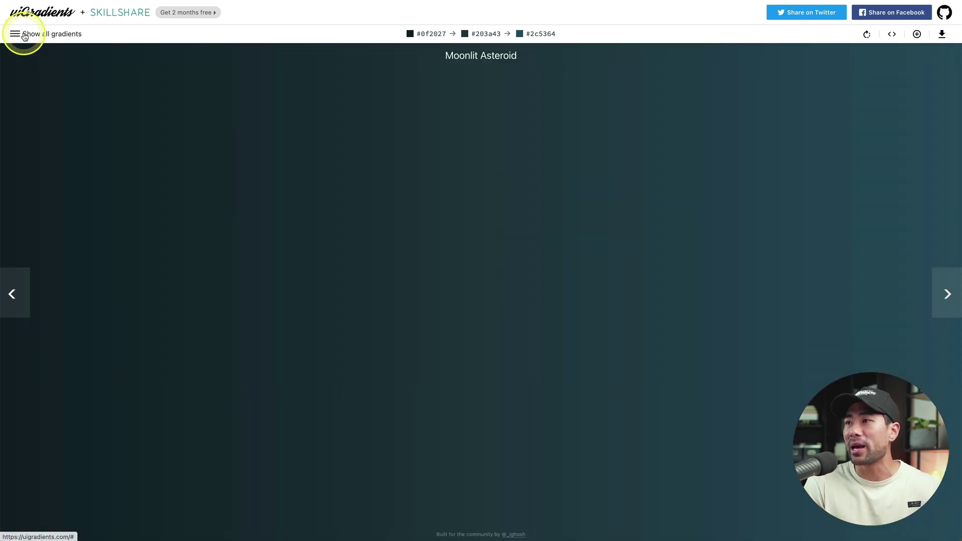
left_click(955, 300)
left_click(947, 302)
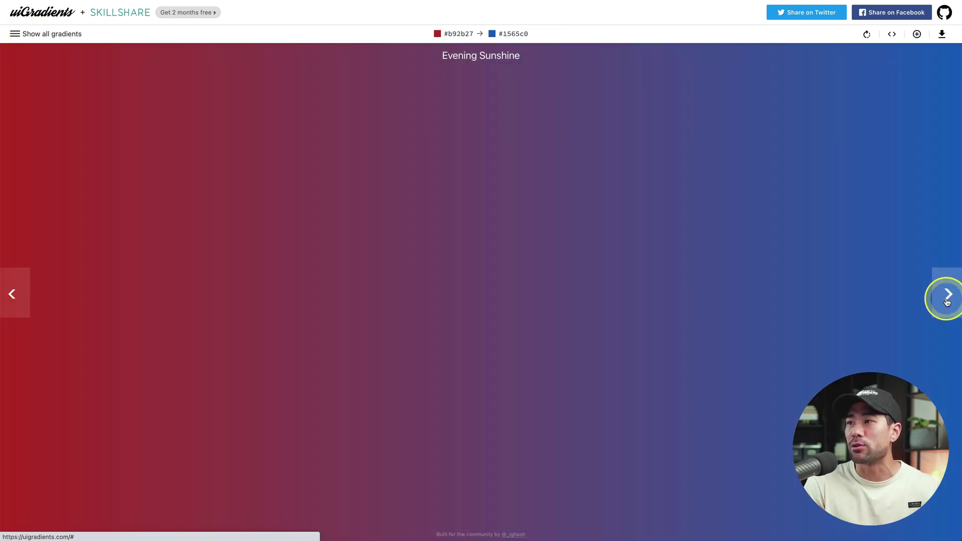
left_click(947, 303)
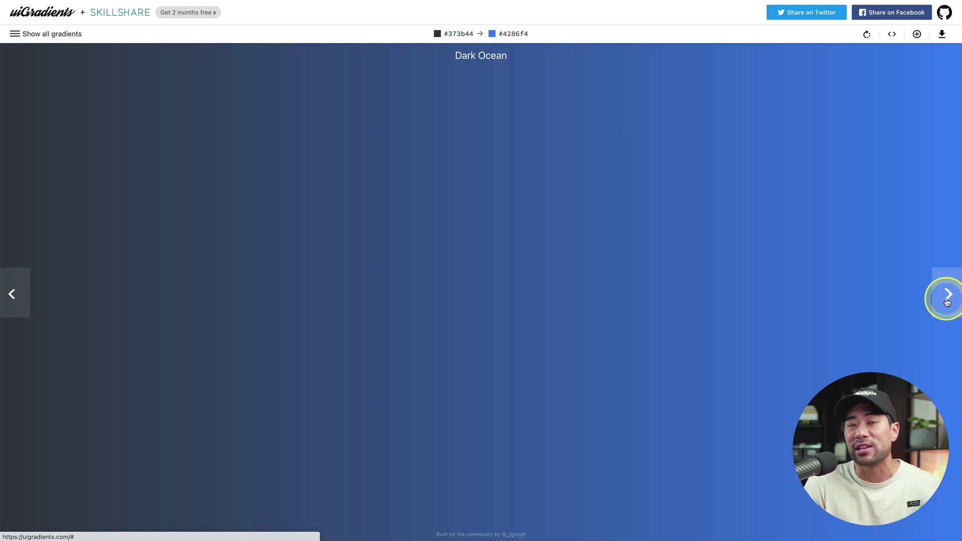
left_click(947, 302)
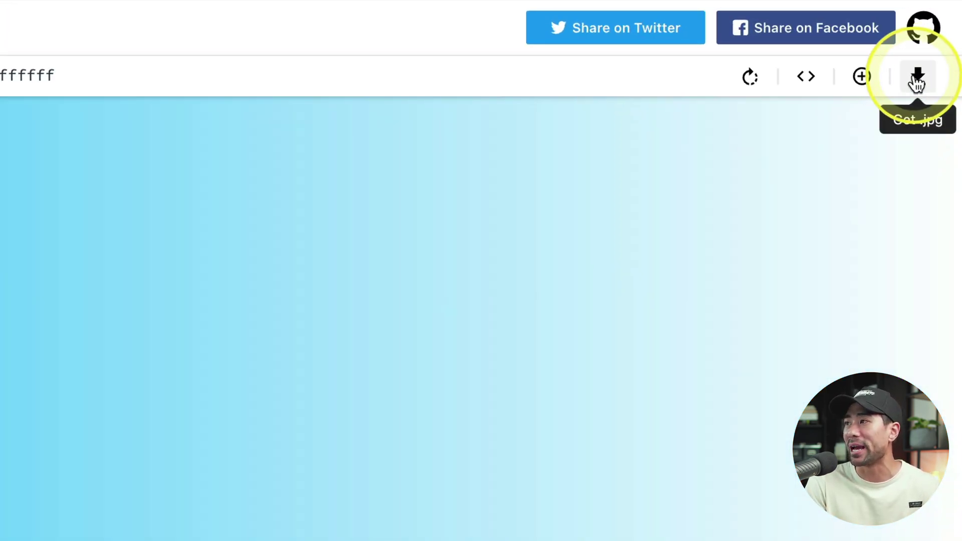
left_click(917, 77)
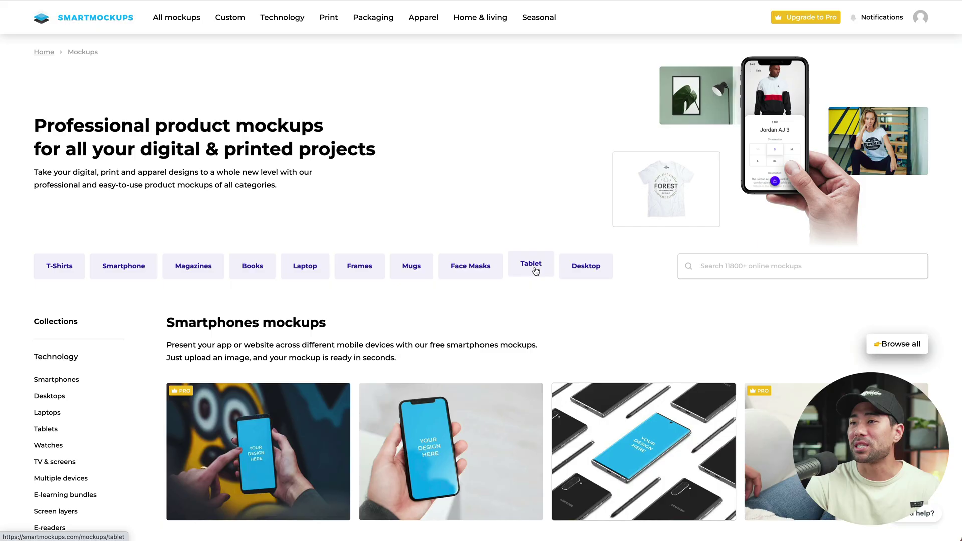
Filter the Smartphones category to free mockups and open 'iPhone 11 in the hands of a man'
scroll(536, 271, "down", 5)
scroll(535, 271, "down", 8)
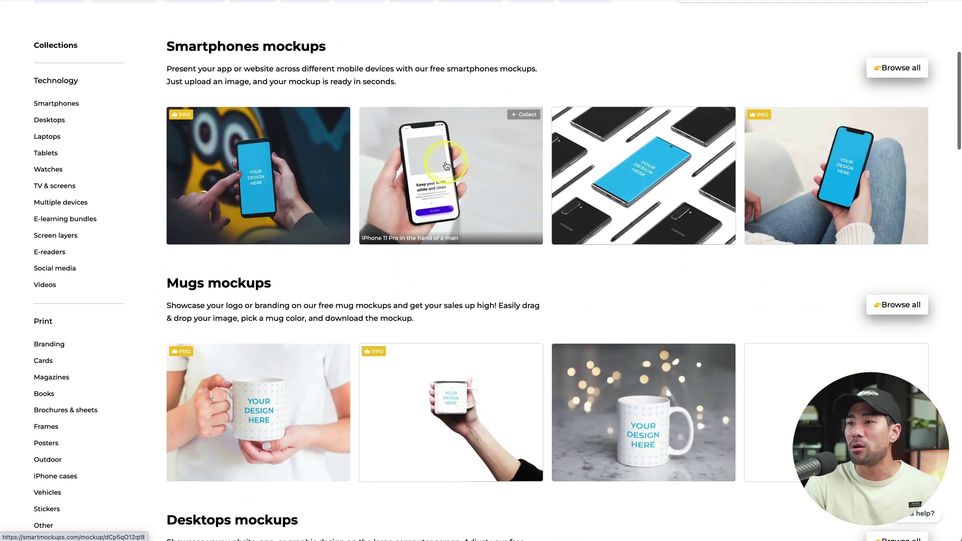
scroll(356, 244, "down", 6)
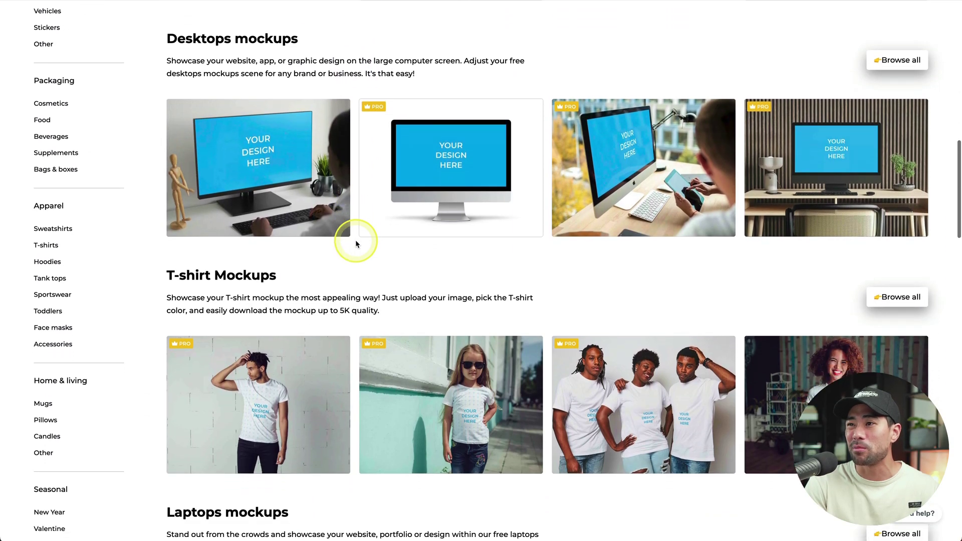
scroll(352, 289, "down", 2)
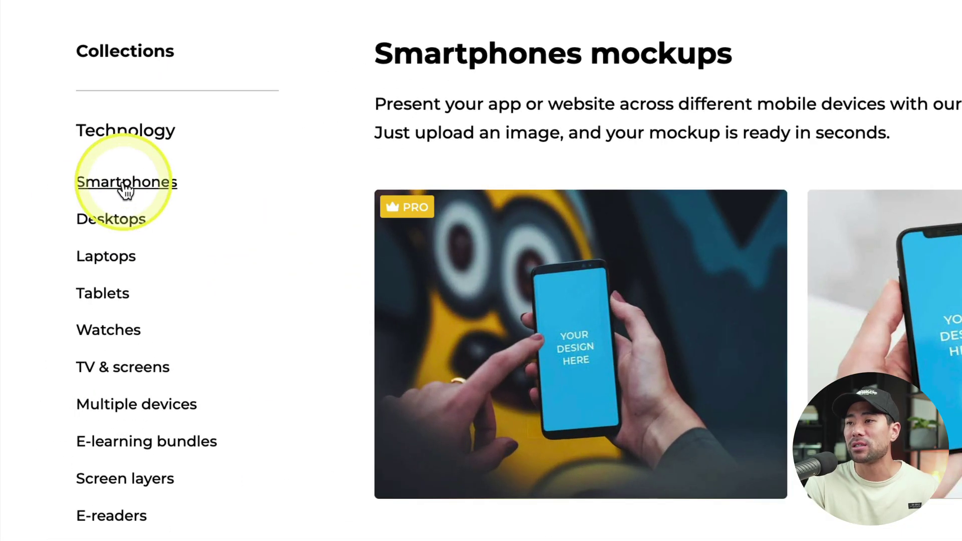
left_click(125, 187)
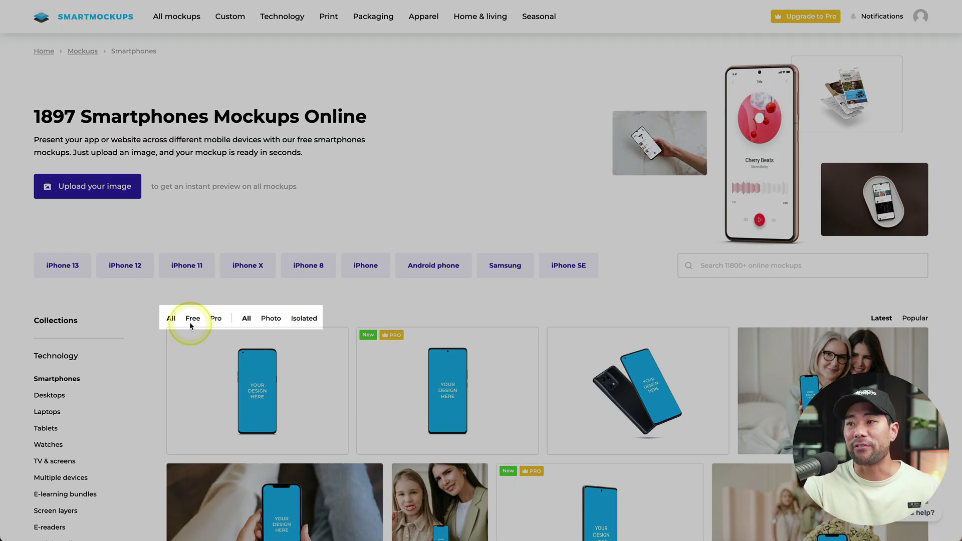
left_click(192, 321)
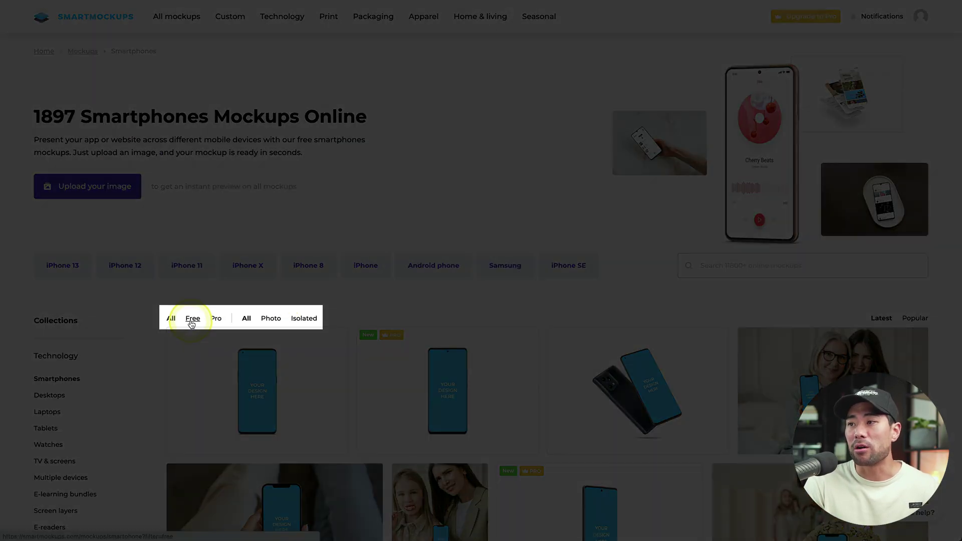
scroll(421, 216, "down", 7)
scroll(422, 219, "down", 10)
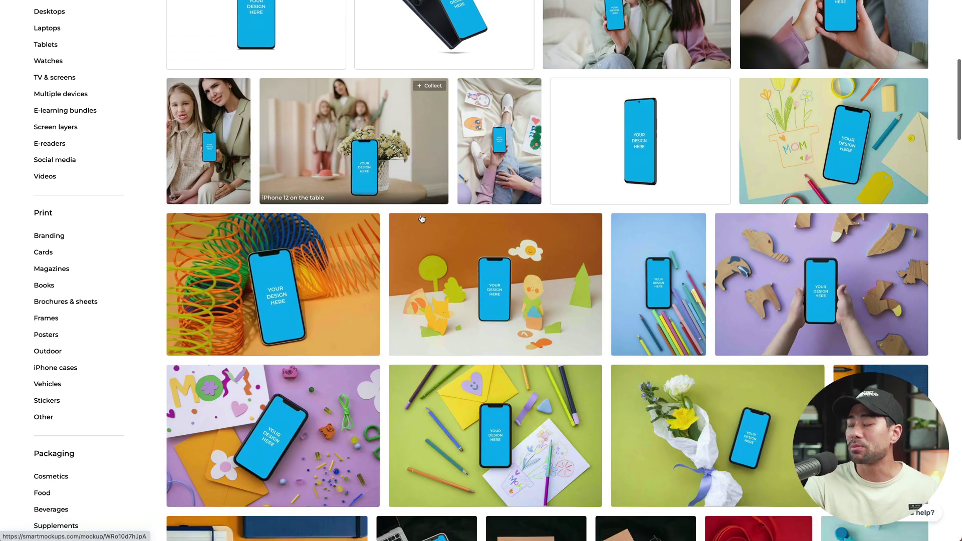
scroll(421, 219, "down", 8)
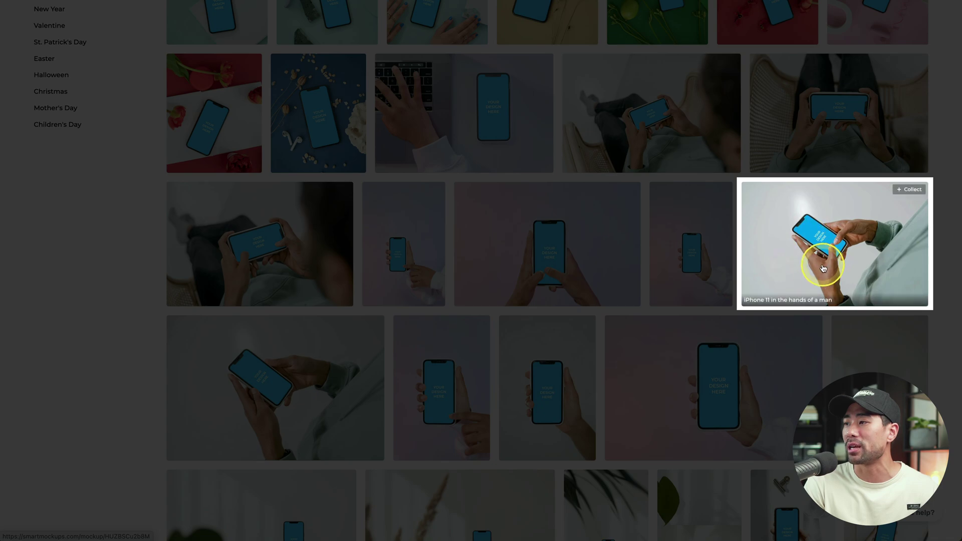
left_click(822, 266)
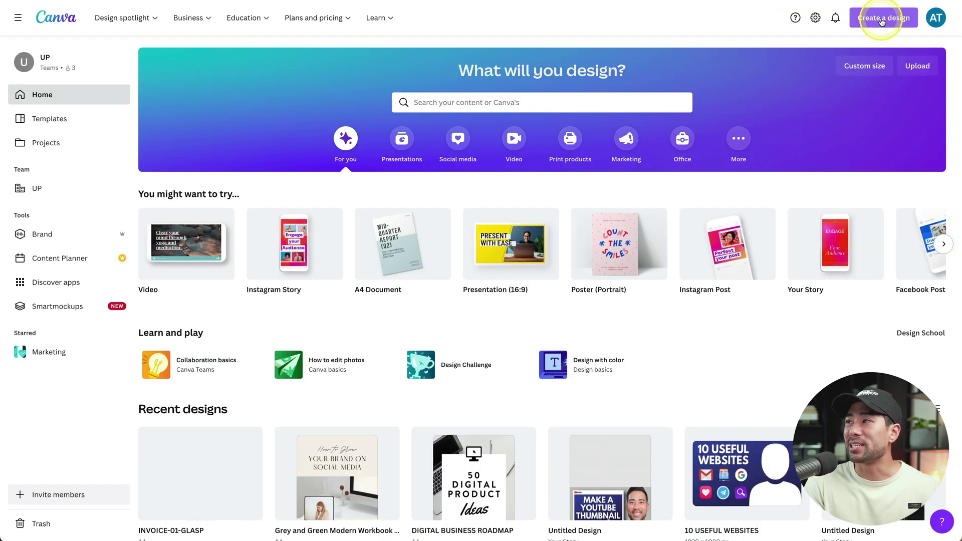
Create a custom 828 × 1792 px Canva design for the BIG PROMO shoe template
left_click(882, 19)
left_click(766, 280)
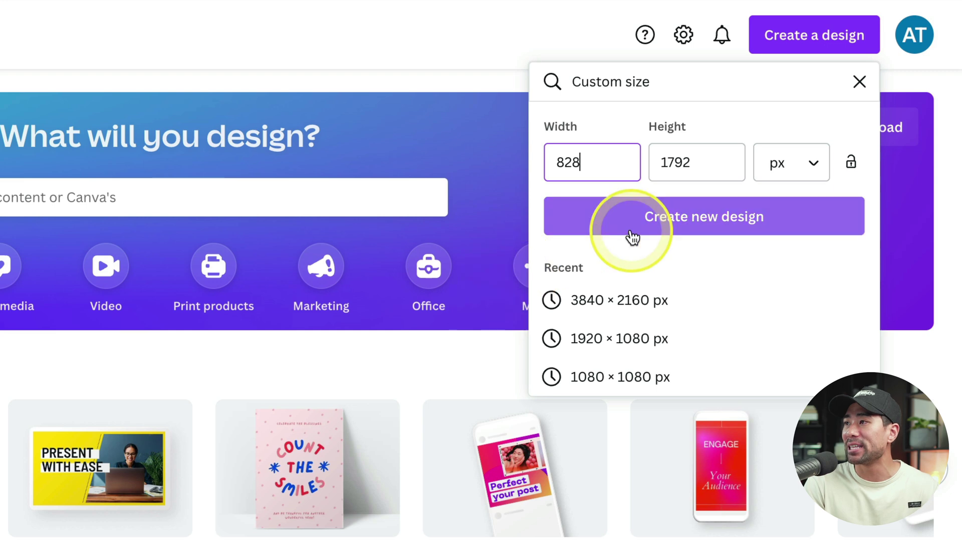
left_click(603, 178)
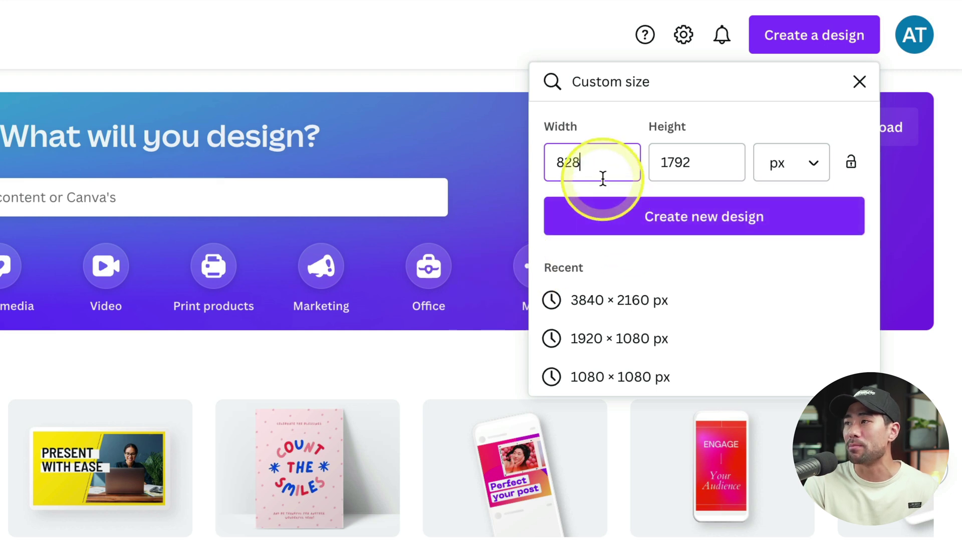
left_click(716, 231)
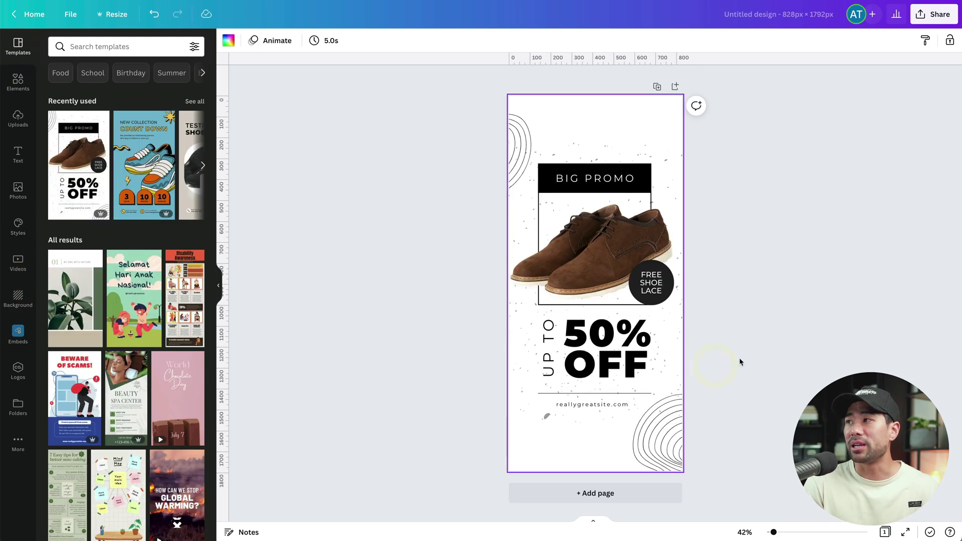
Find the Smartmockups publishing option in Canva's share menu and save the Big Promo design there
left_click(932, 19)
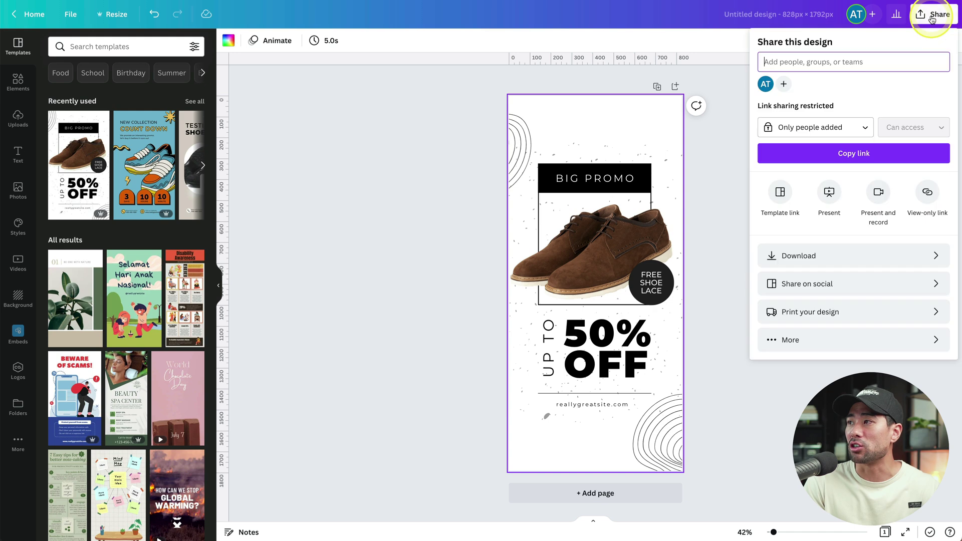
left_click(796, 341)
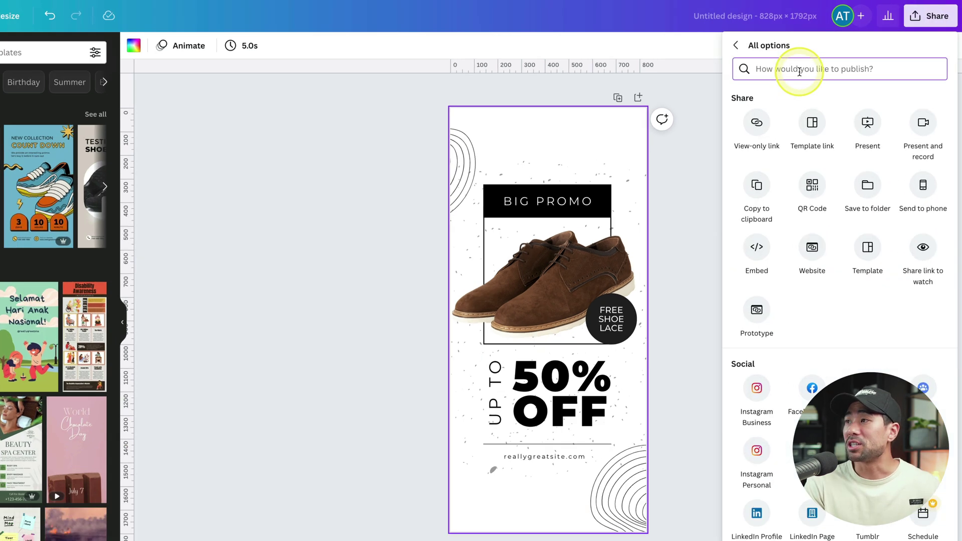
type("smartm")
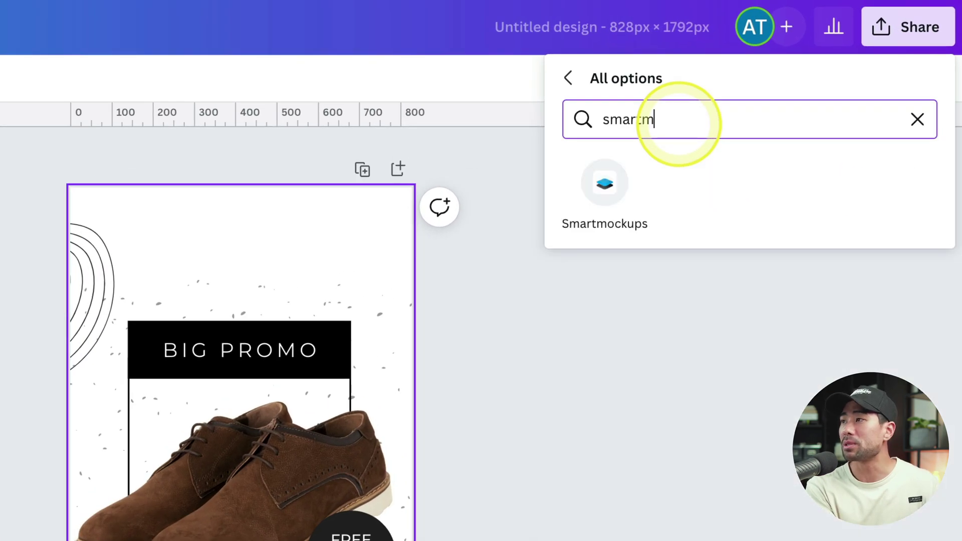
type("o")
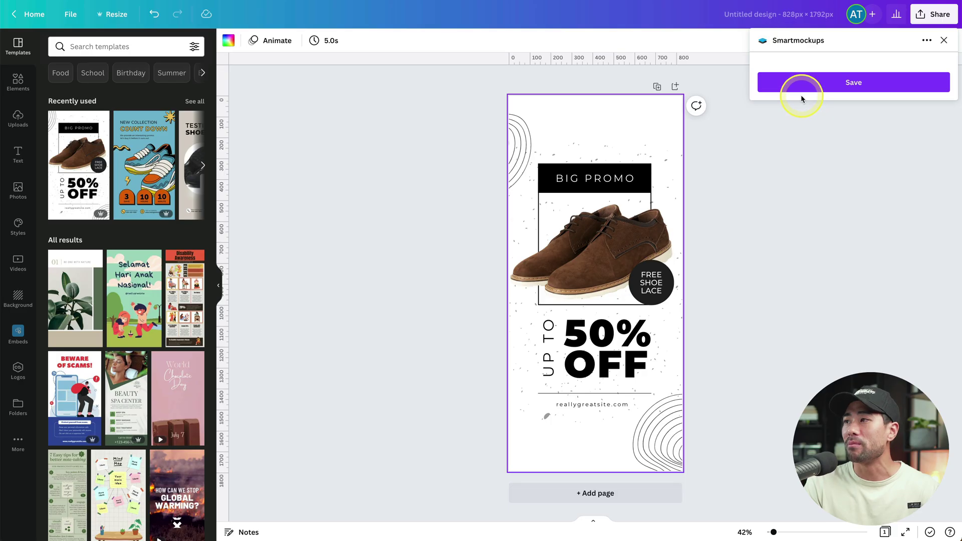
left_click(796, 83)
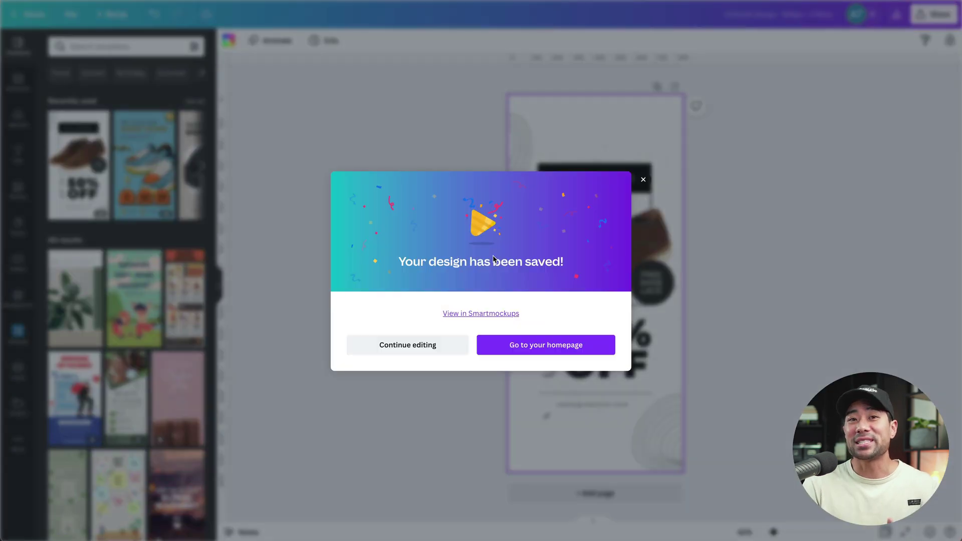
Import the Big Promo design from Canva and crop it onto the iPhone mockup screen
left_click(683, 189)
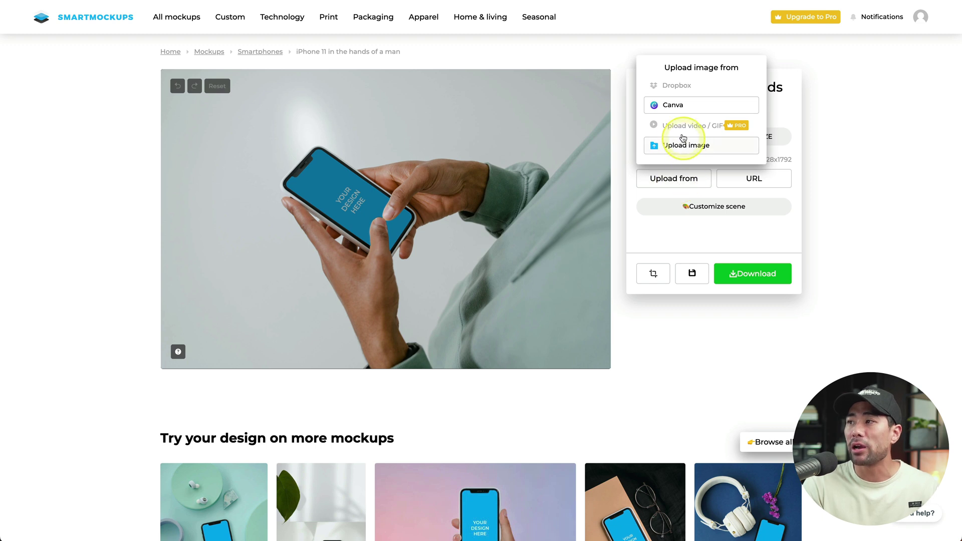
left_click(674, 106)
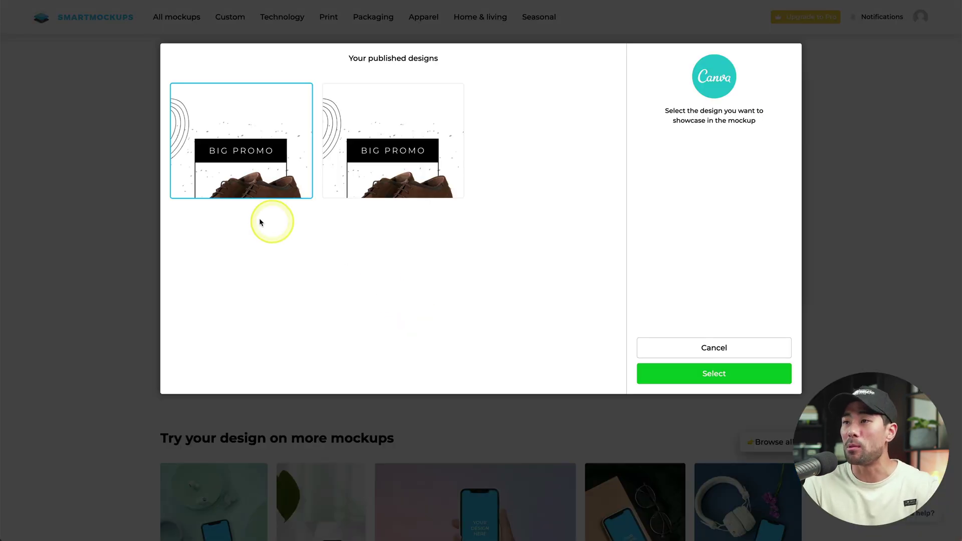
double_click(271, 172)
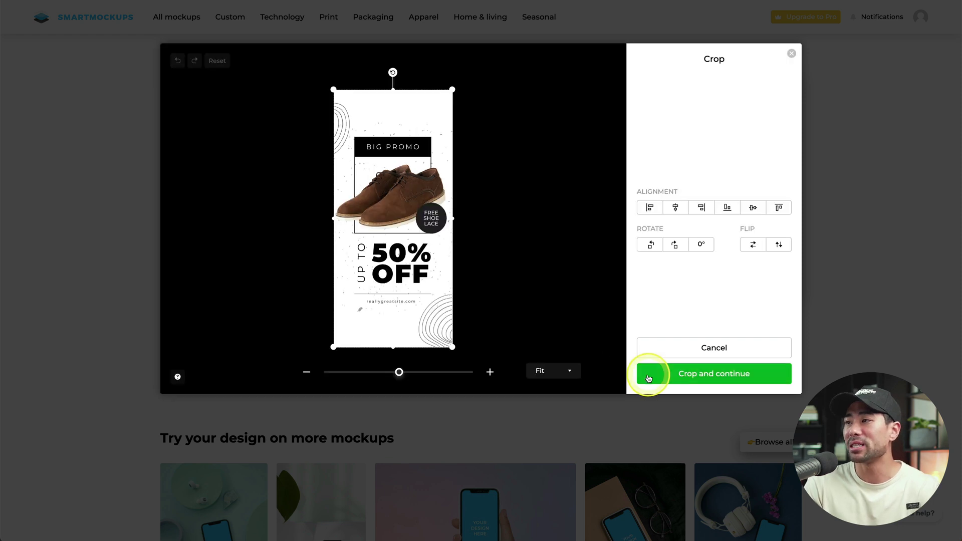
left_click(697, 380)
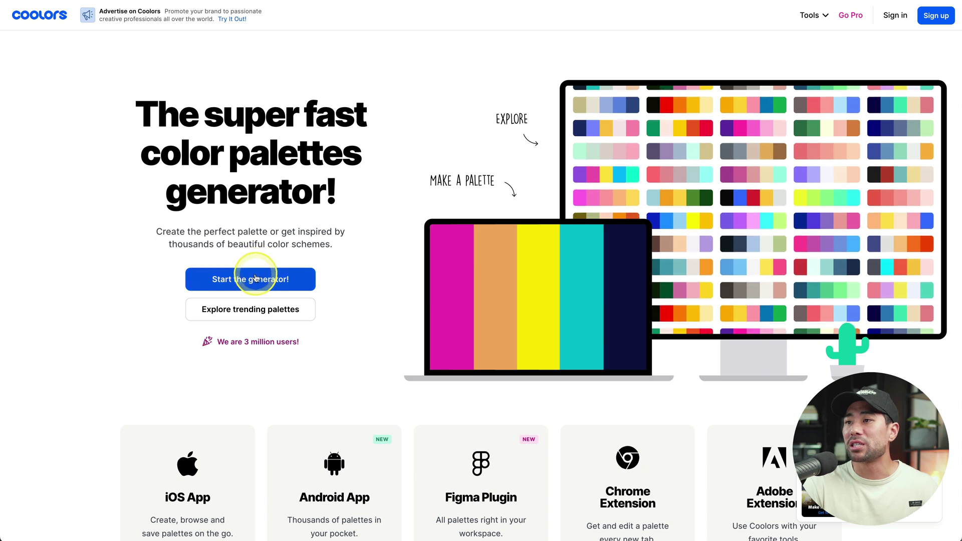
Start the Coolors generator and create three fresh random five-colour palettes
left_click(255, 279)
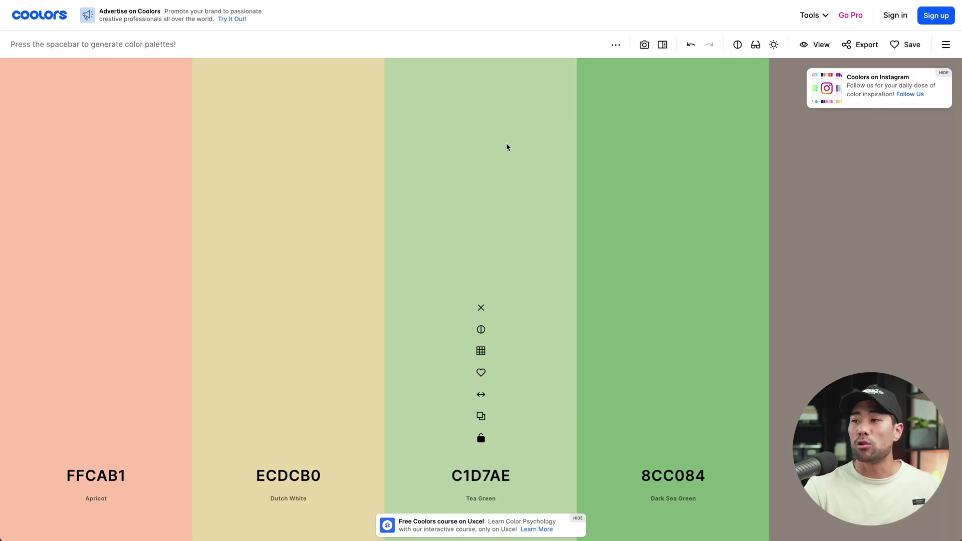
key("space")
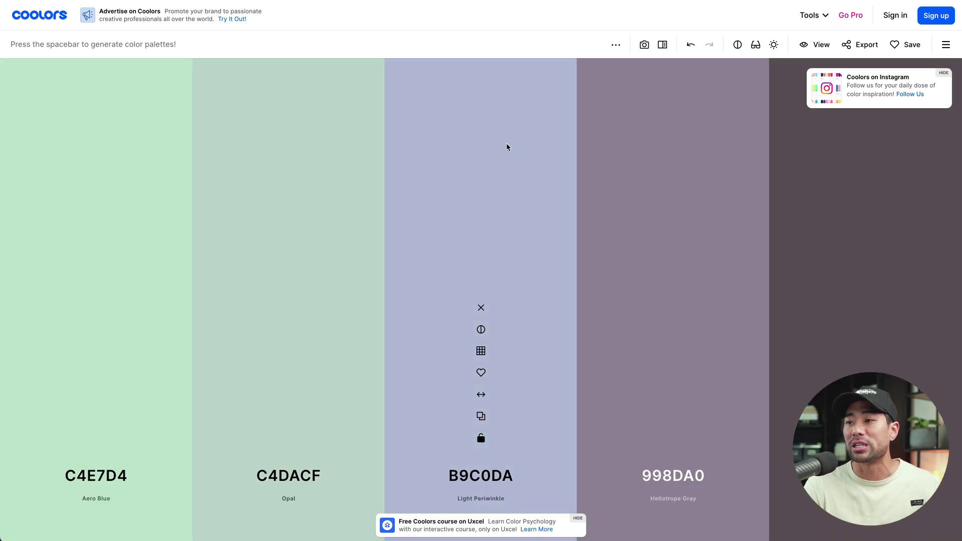
key("space")
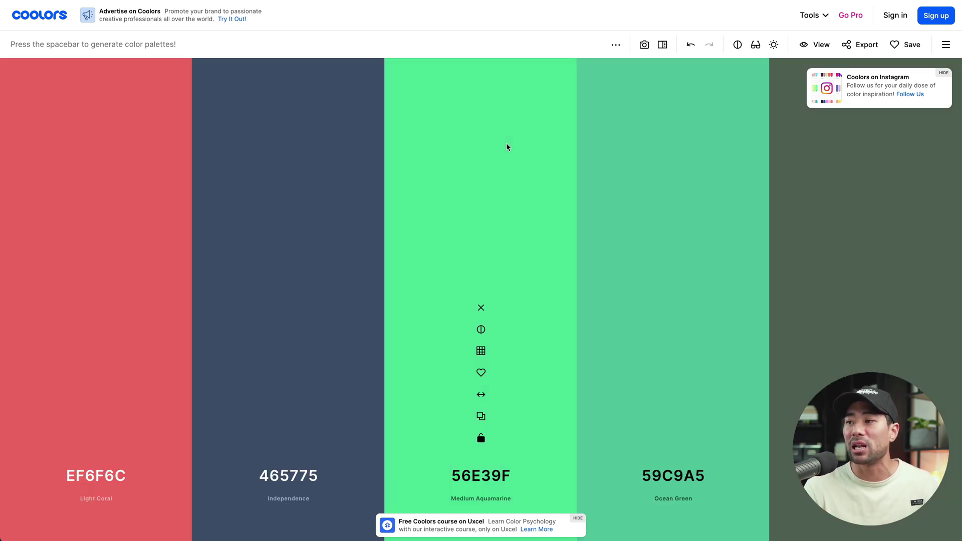
key("space")
key("space")
key("space")
left_click(430, 43)
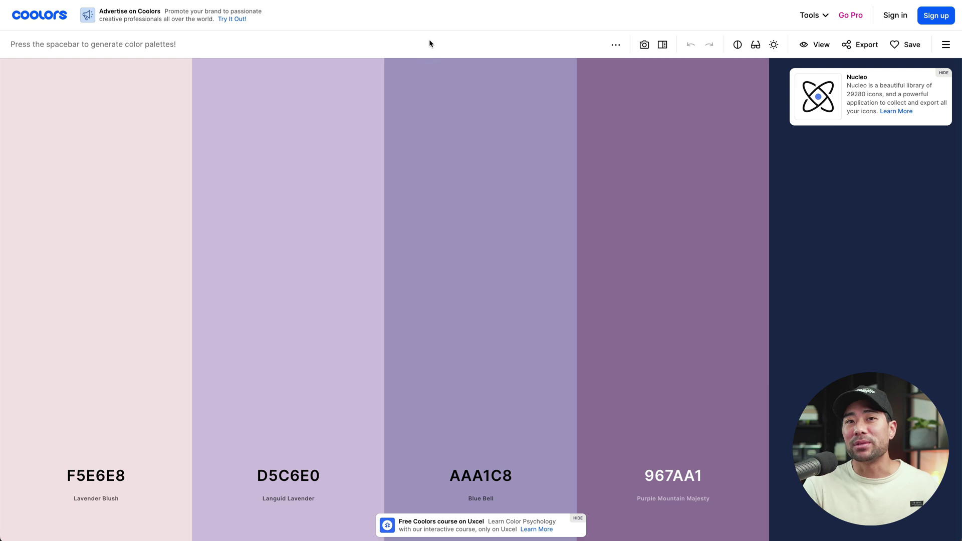
Browse the trending palettes gallery from the Tools menu
left_click(811, 14)
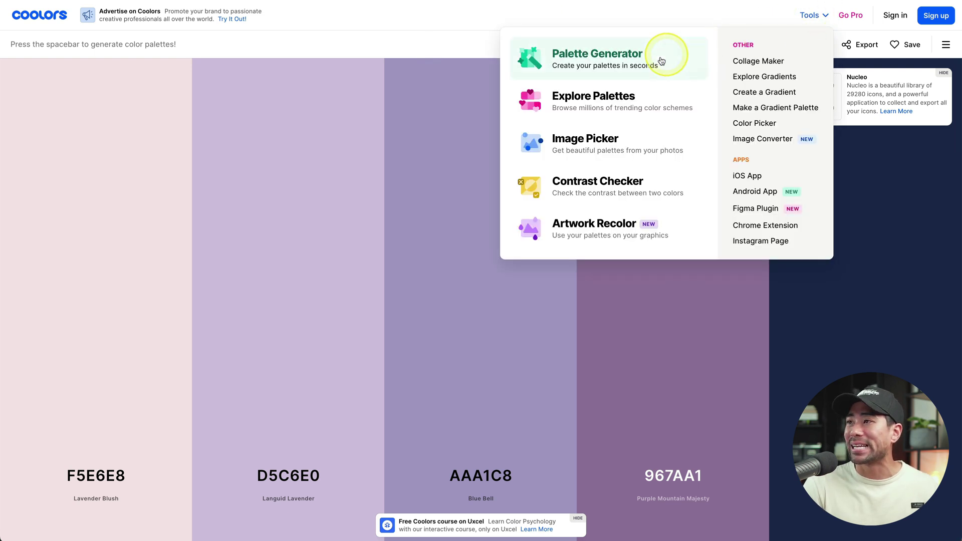
left_click(599, 106)
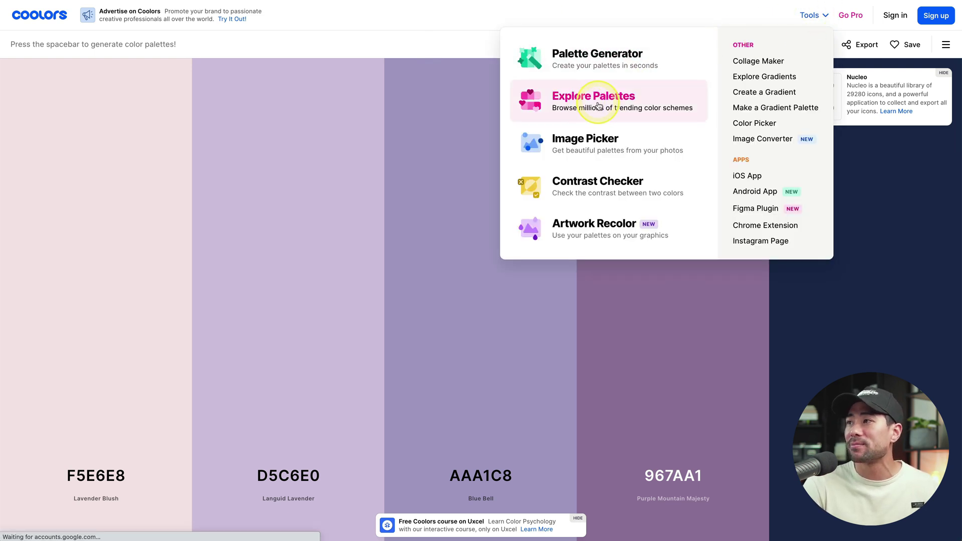
scroll(860, 156, "down", 2)
scroll(860, 154, "down", 13)
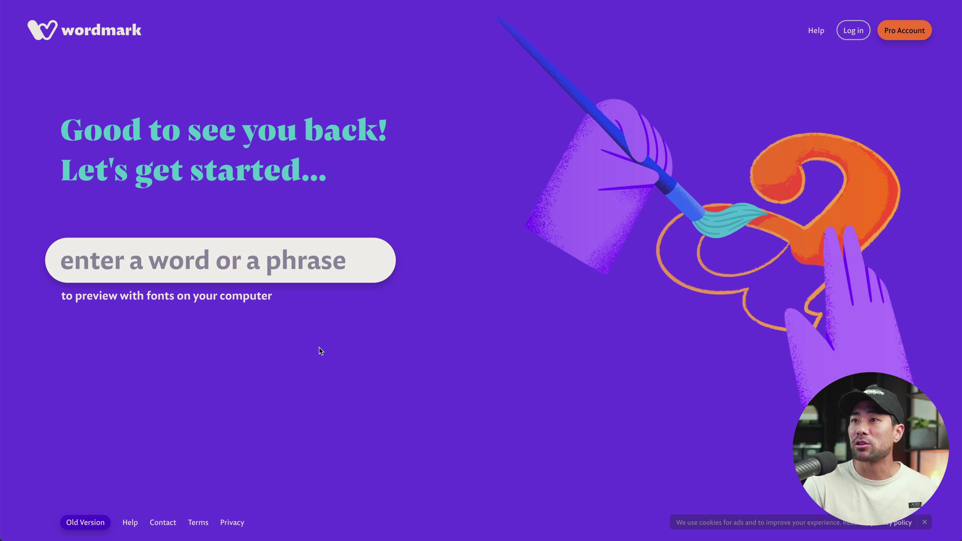
Preview a typed full name in every installed font, scroll the results, and pick a favourite
type("AURELIUS TJIN")
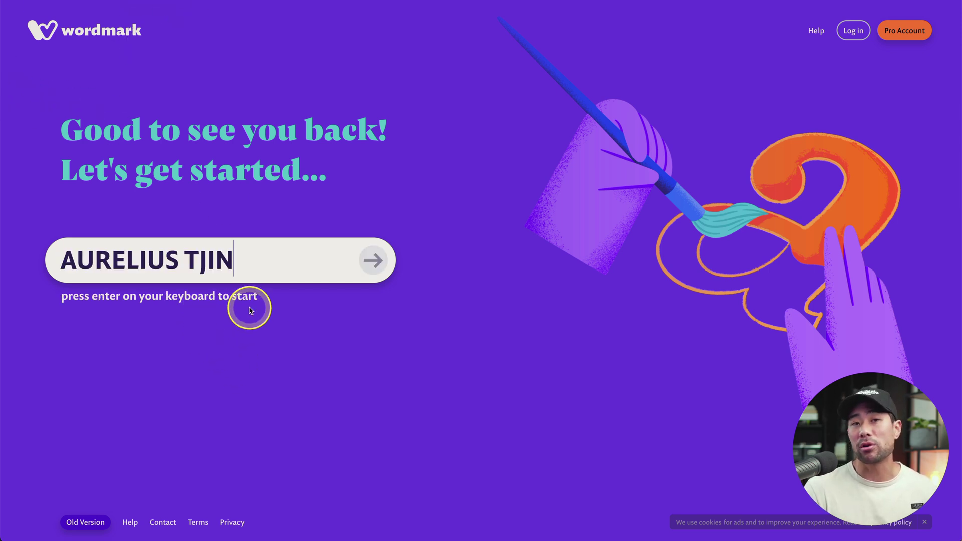
left_click(373, 261)
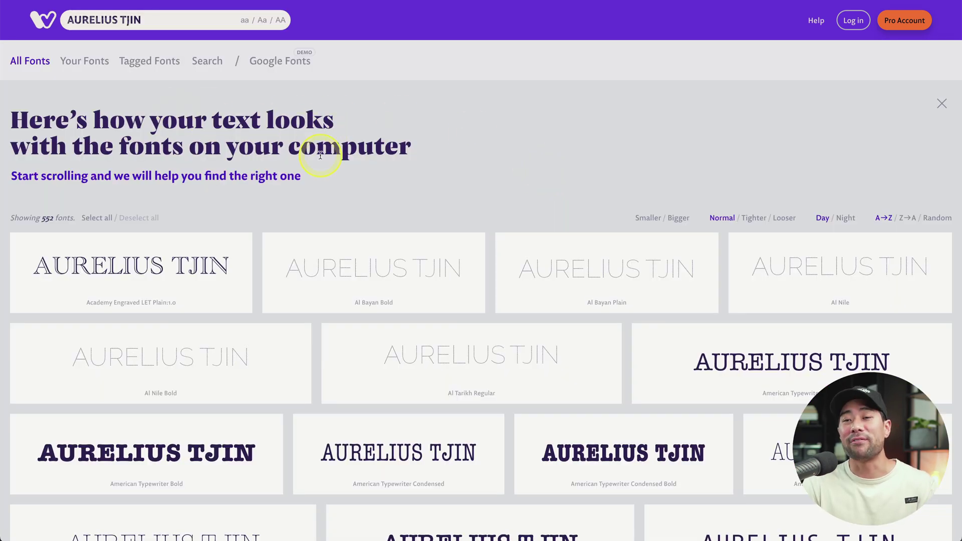
scroll(520, 243, "down", 20)
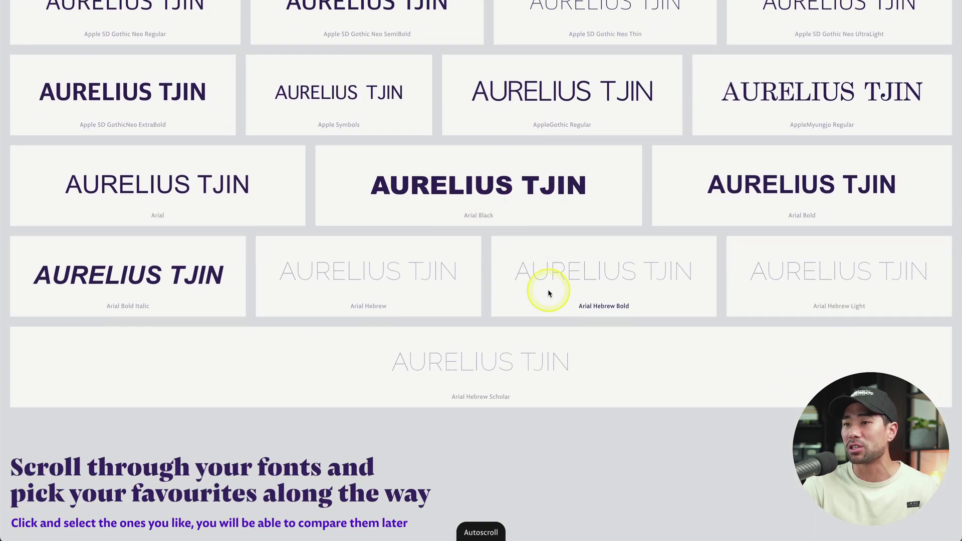
scroll(548, 293, "down", 20)
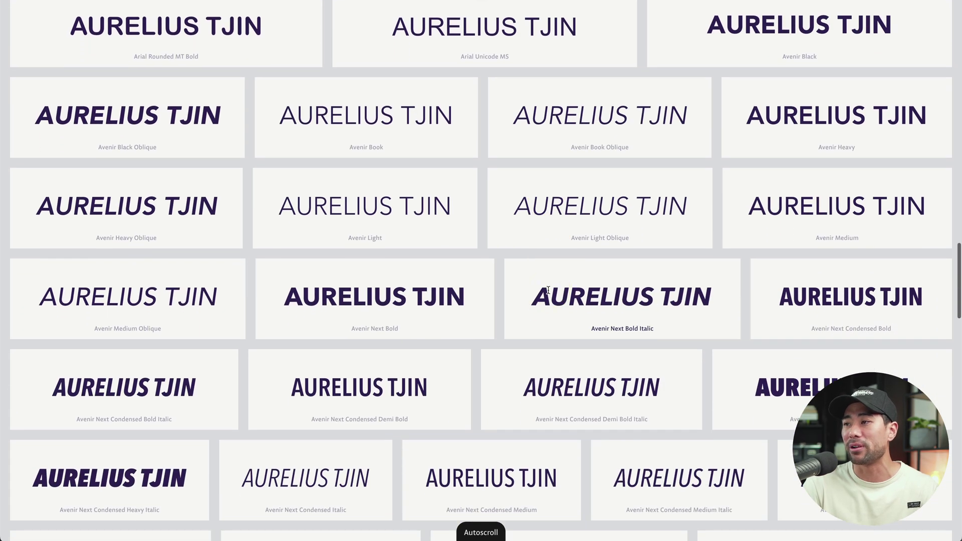
scroll(548, 290, "down", 3)
left_click(574, 245)
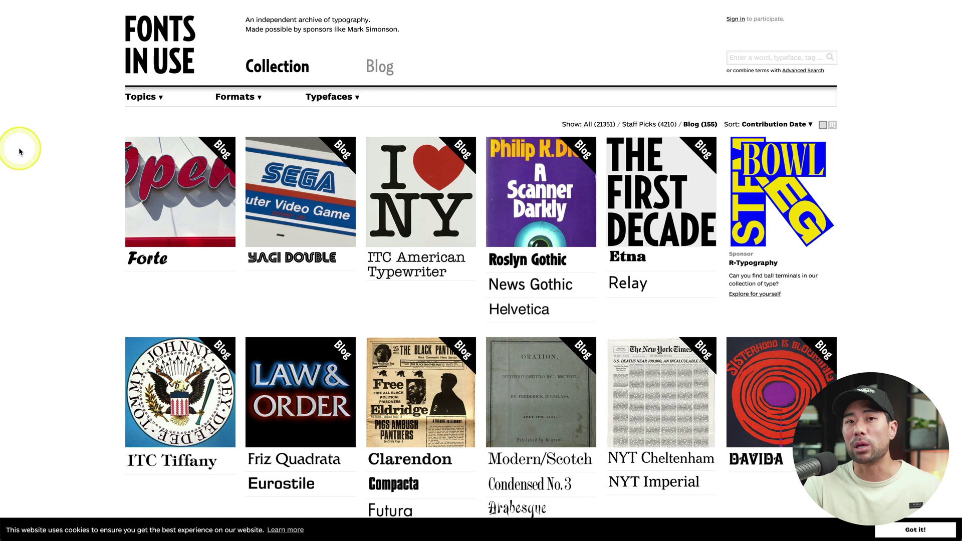
Check the Topics, Formats and Typefaces listings, then switch to Show All and scroll the collection
left_click(153, 102)
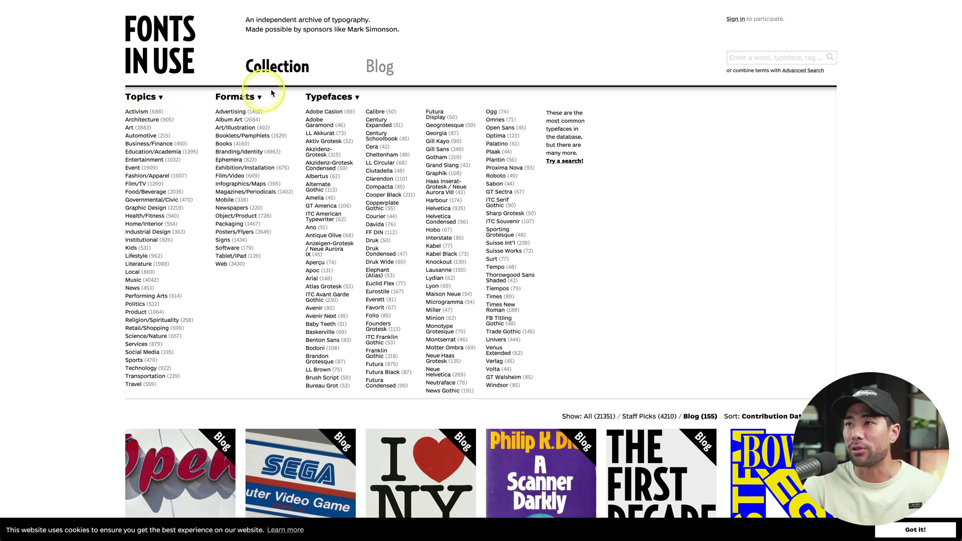
left_click(240, 96)
left_click(241, 99)
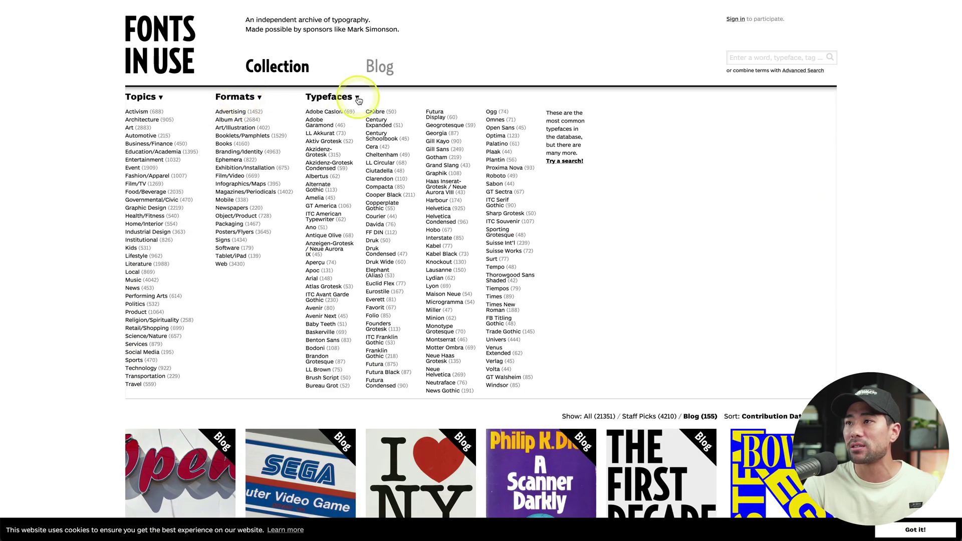
left_click(339, 97)
left_click(337, 96)
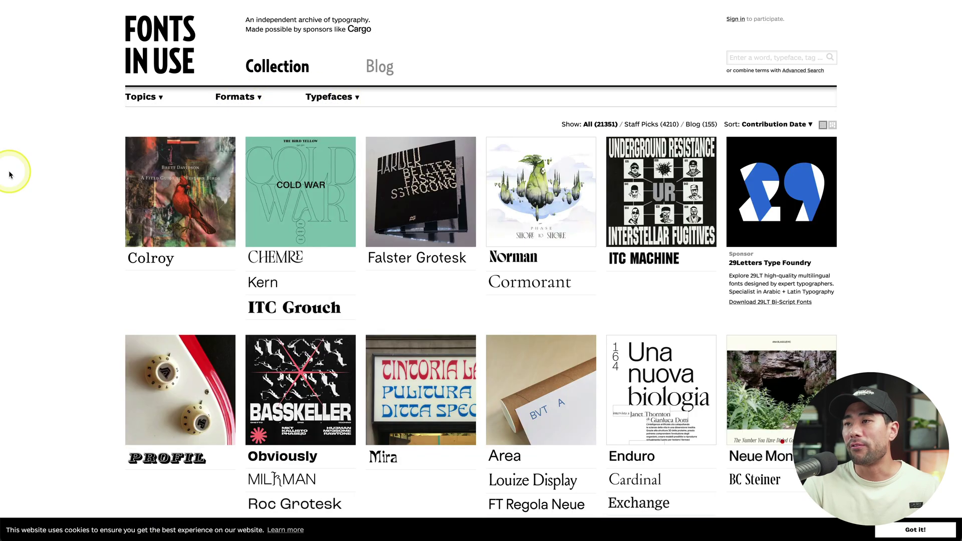
scroll(354, 240, "down", 20)
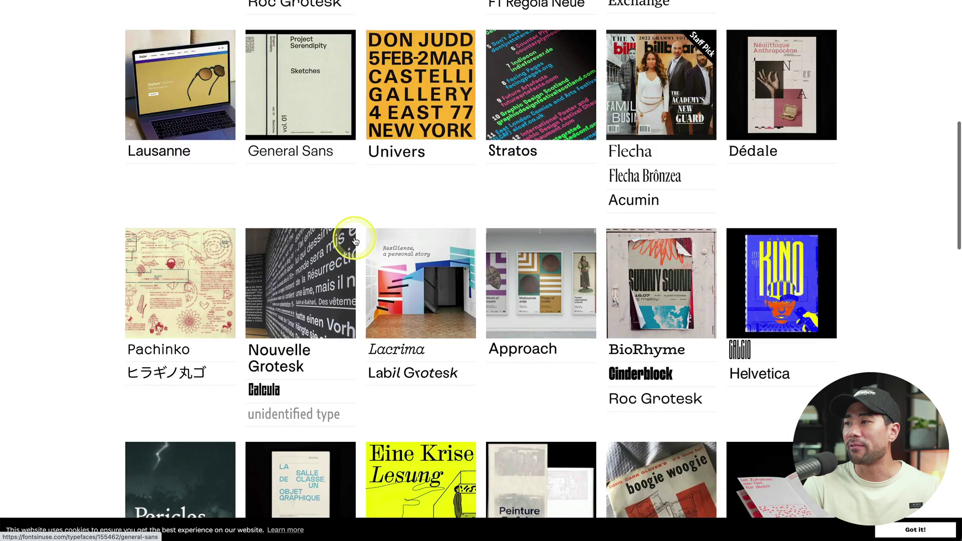
scroll(355, 241, "down", 9)
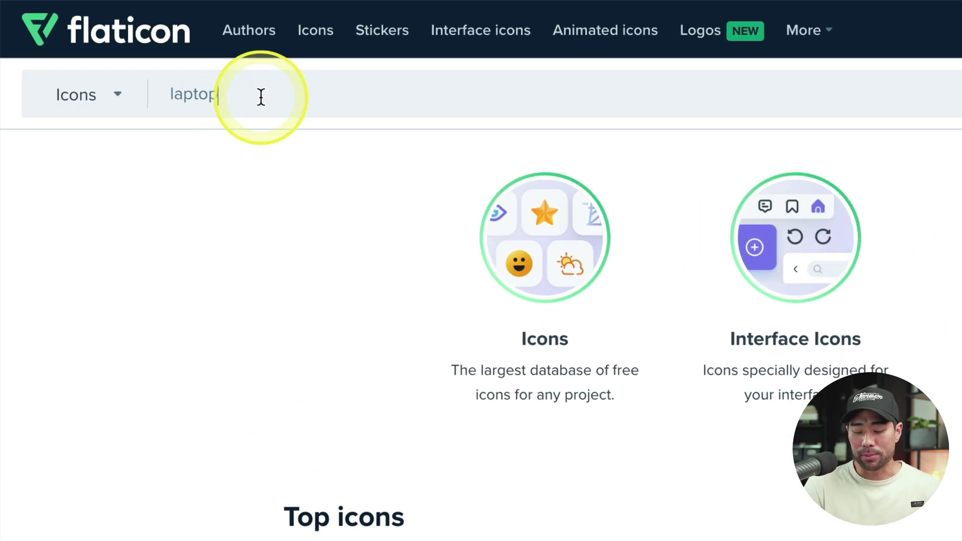
Search Flaticon for 'laptop', preview the isometric Laptop Screen icon, then close the preview
key("Return")
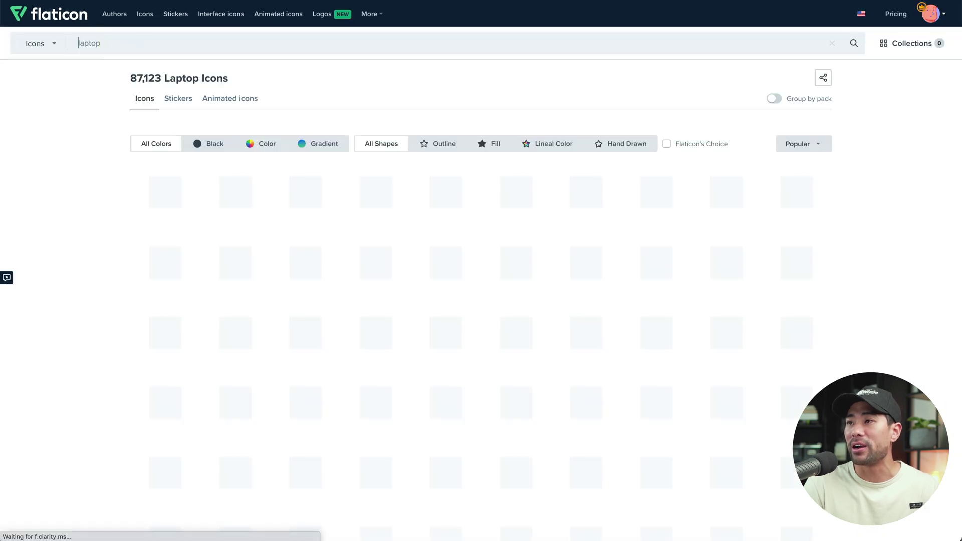
mouse_move(337, 354)
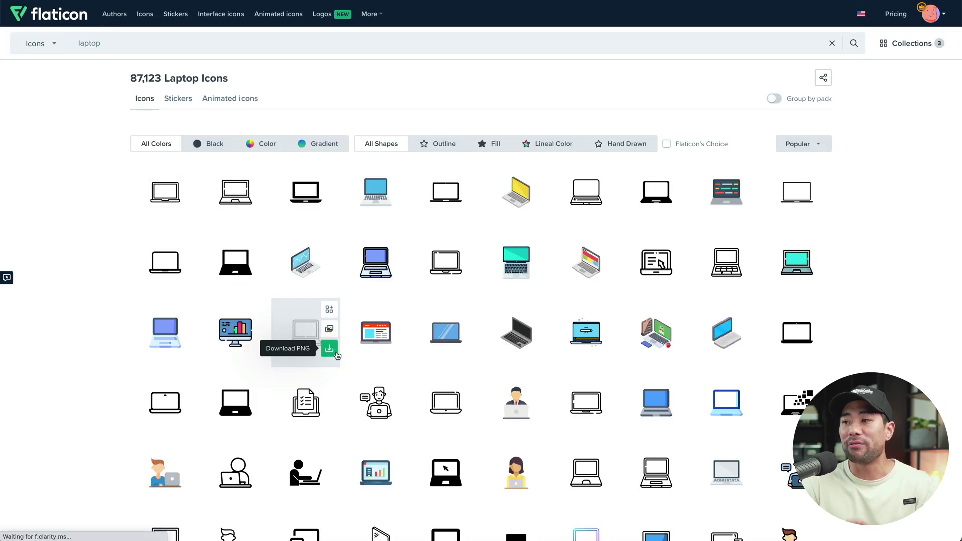
scroll(576, 428, "down", 1)
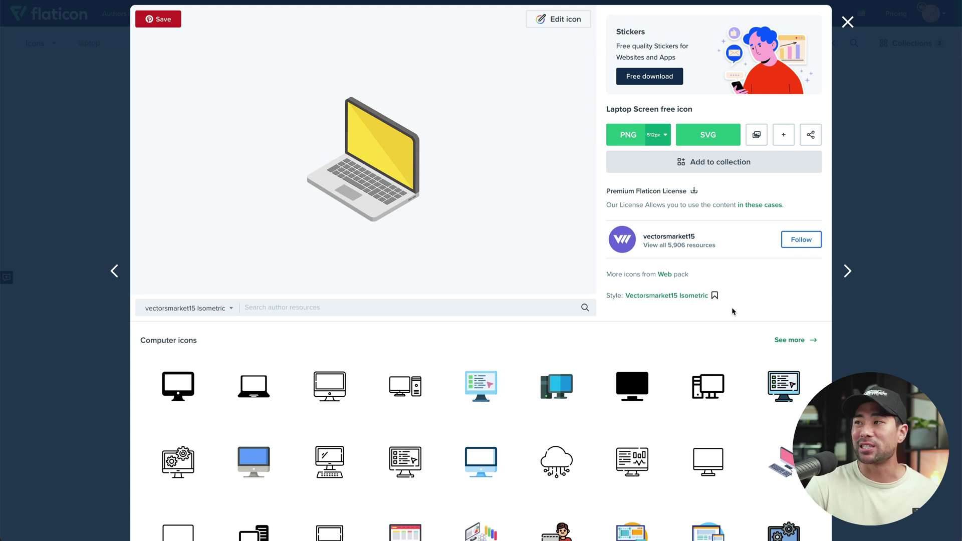
key("Escape")
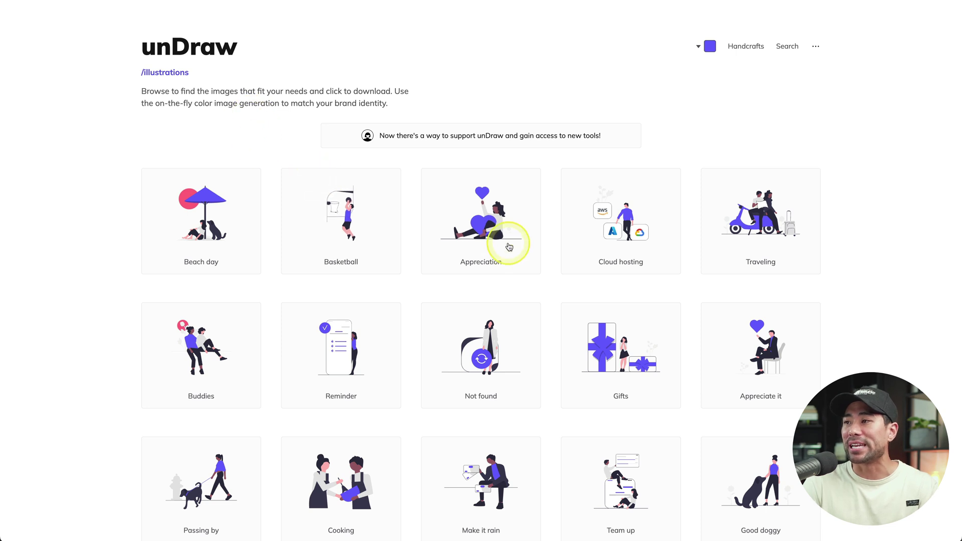
scroll(837, 333, "down", 3)
scroll(837, 339, "down", 10)
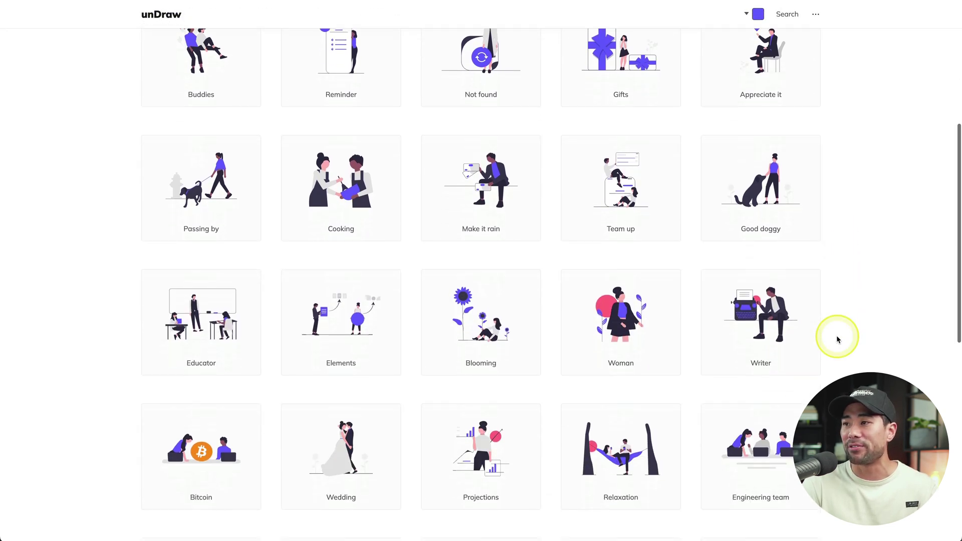
scroll(838, 340, "down", 2)
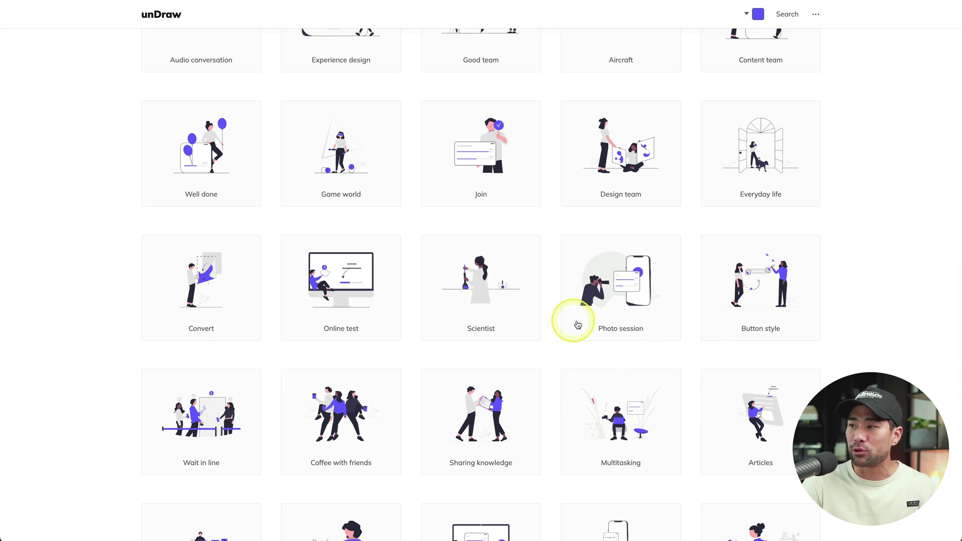
scroll(484, 340, "down", 1)
scroll(484, 338, "down", 1)
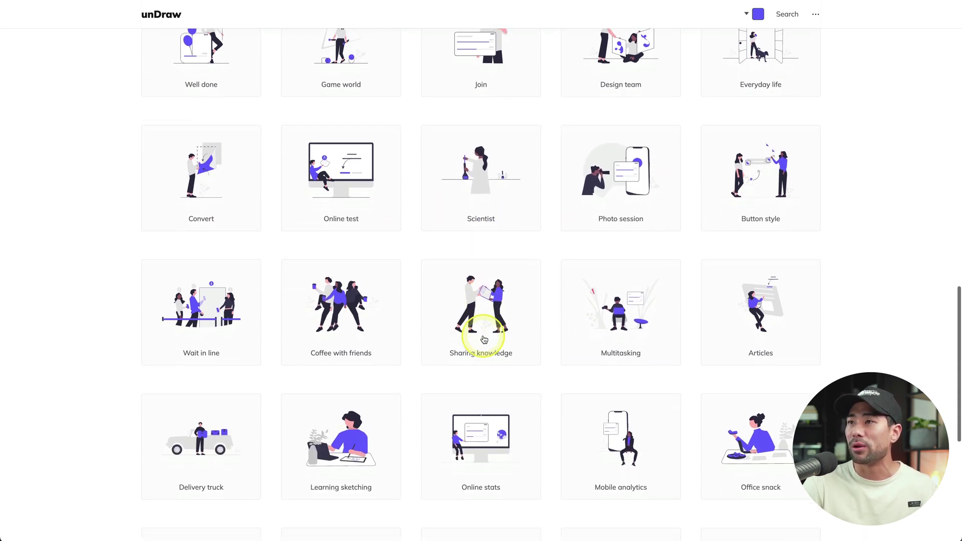
scroll(381, 225, "down", 1)
scroll(351, 236, "down", 1)
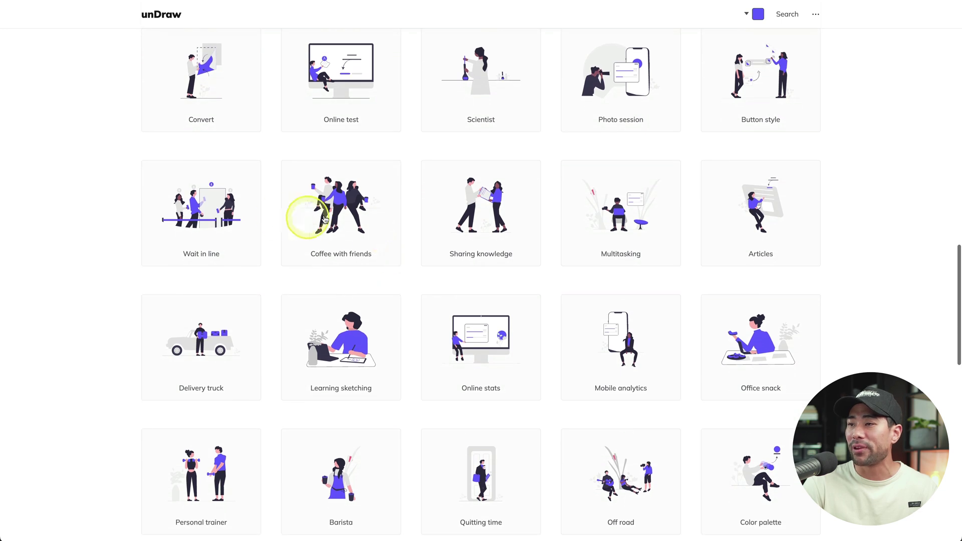
scroll(340, 254, "down", 2)
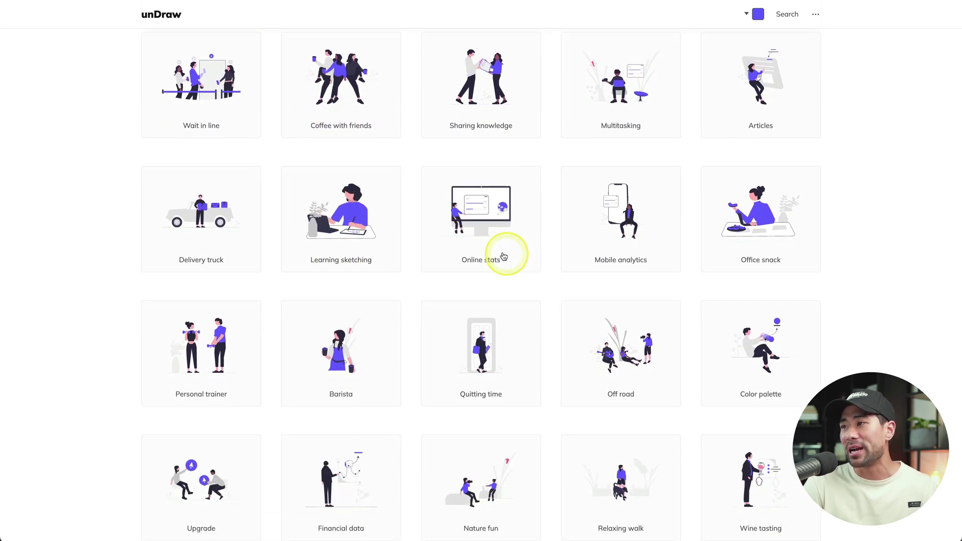
scroll(496, 257, "up", 10)
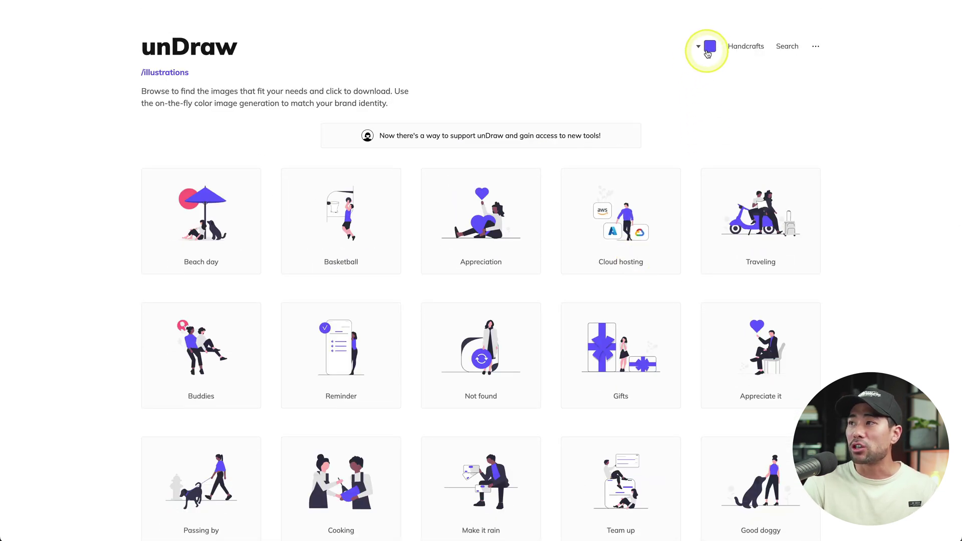
Recolour all unDraw illustrations to the orange preset #F9A826
left_click(708, 49)
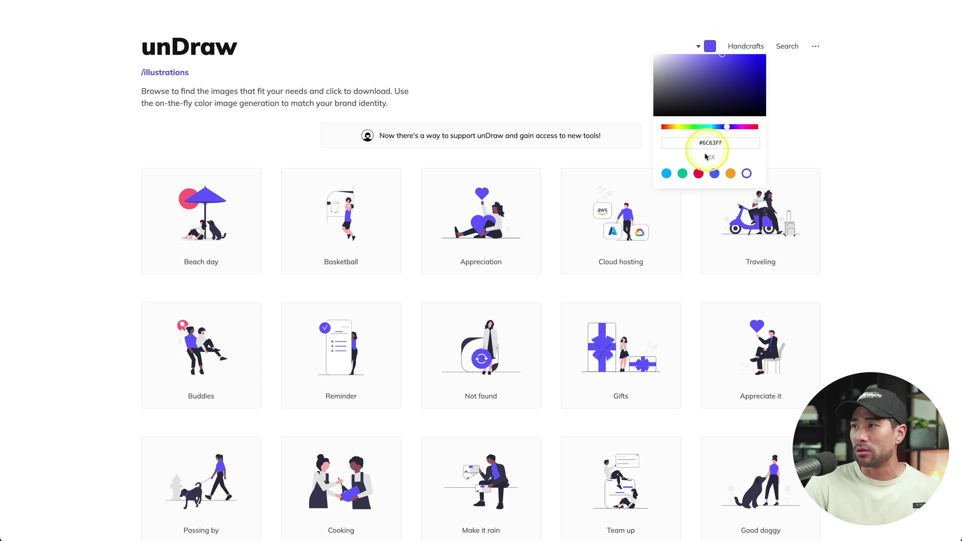
left_click(727, 174)
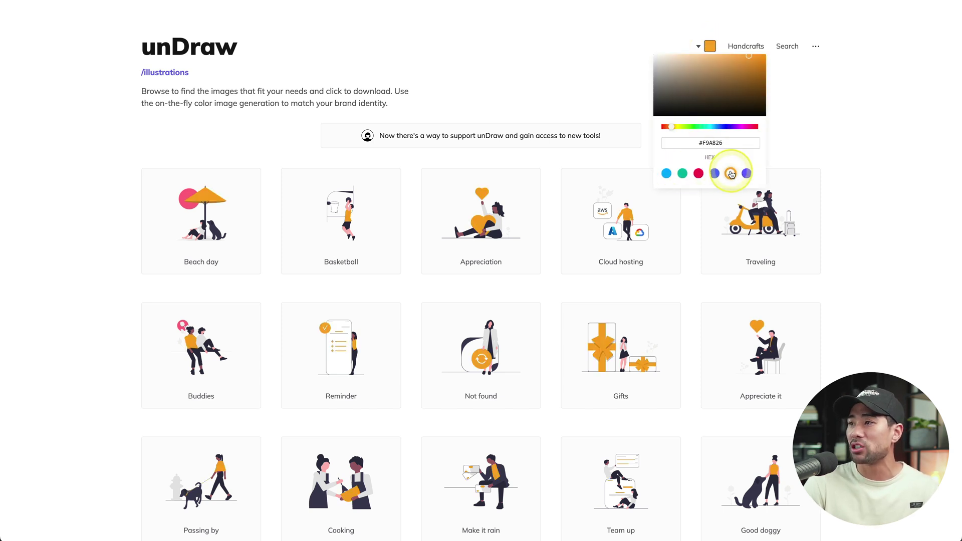
left_click(857, 304)
Open the Nature fun illustration's download options and scroll down through the license terms
scroll(857, 305, "down", 15)
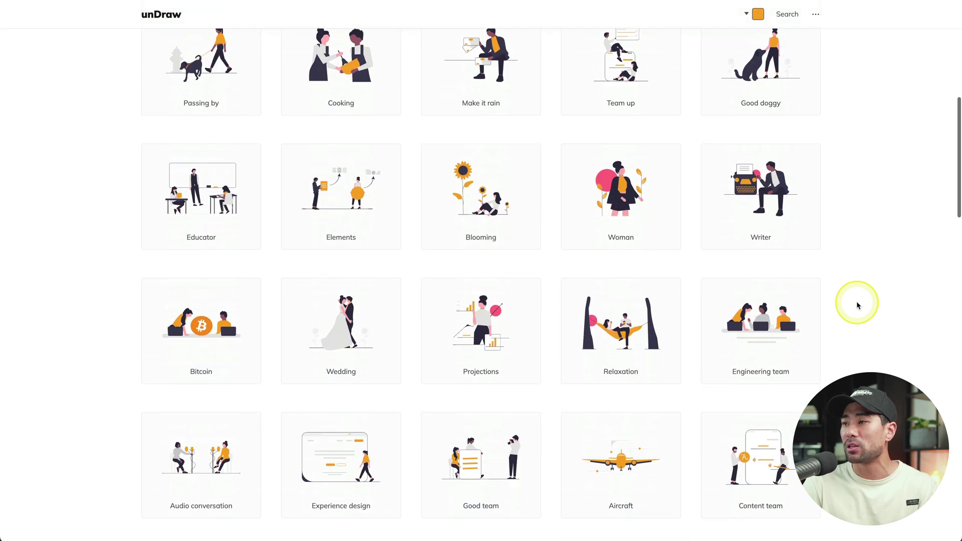
scroll(857, 304, "down", 10)
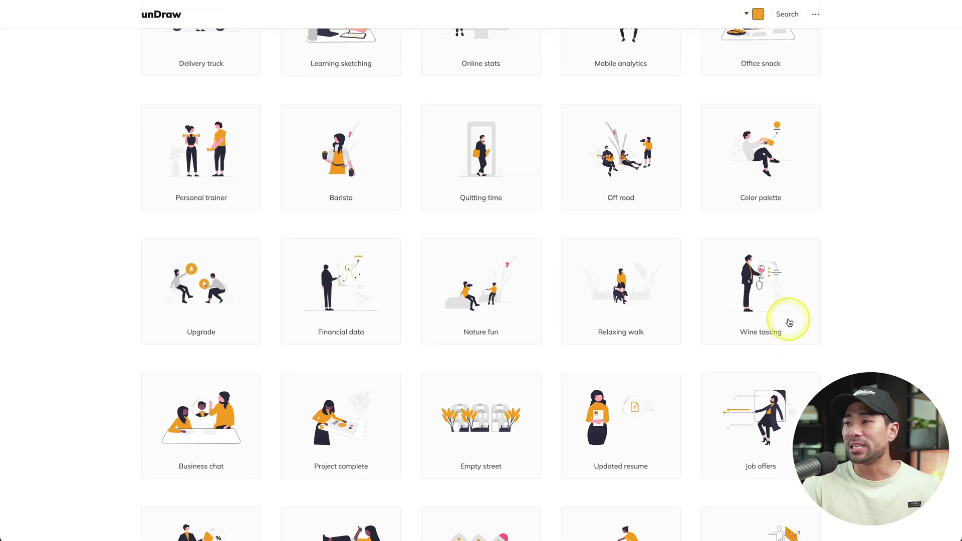
left_click(468, 311)
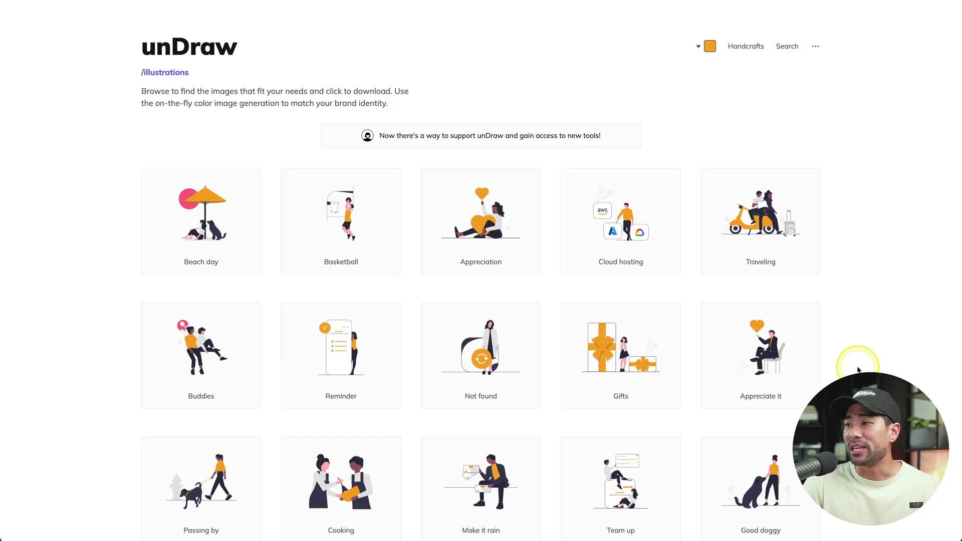
scroll(858, 368, "down", 15)
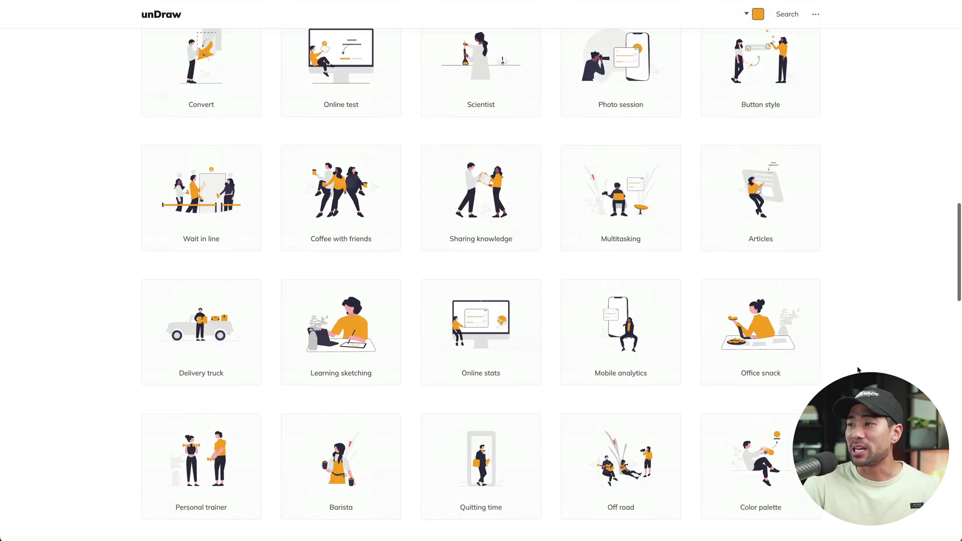
scroll(857, 370, "down", 20)
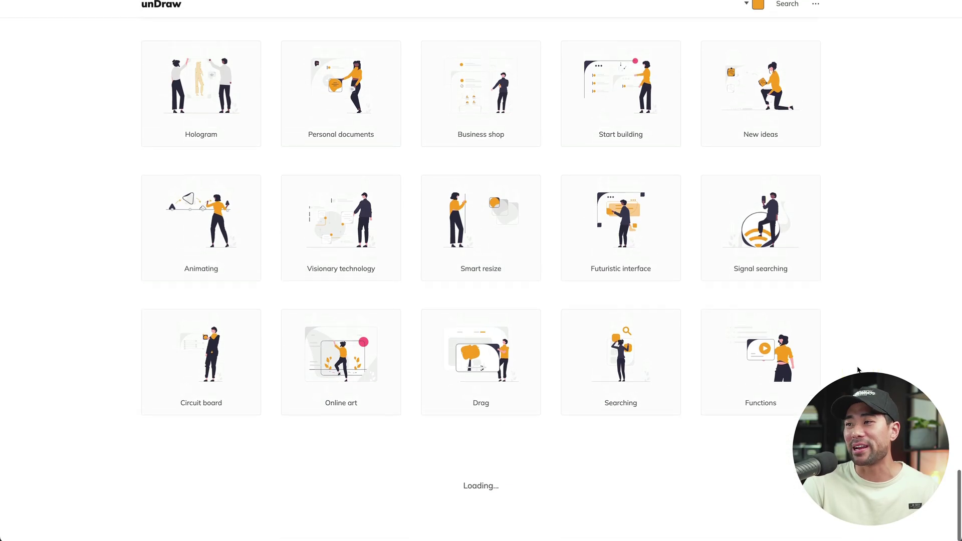
scroll(857, 370, "down", 20)
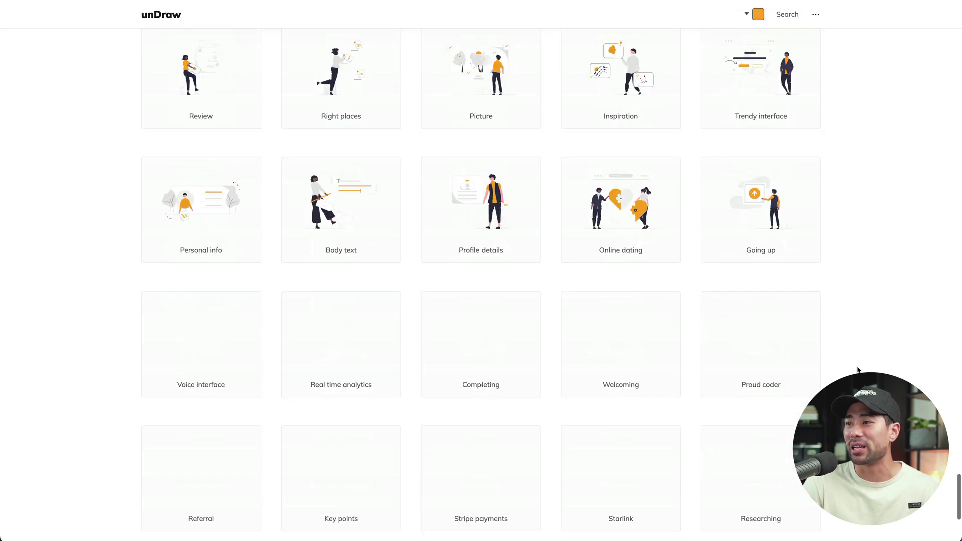
scroll(858, 370, "down", 10)
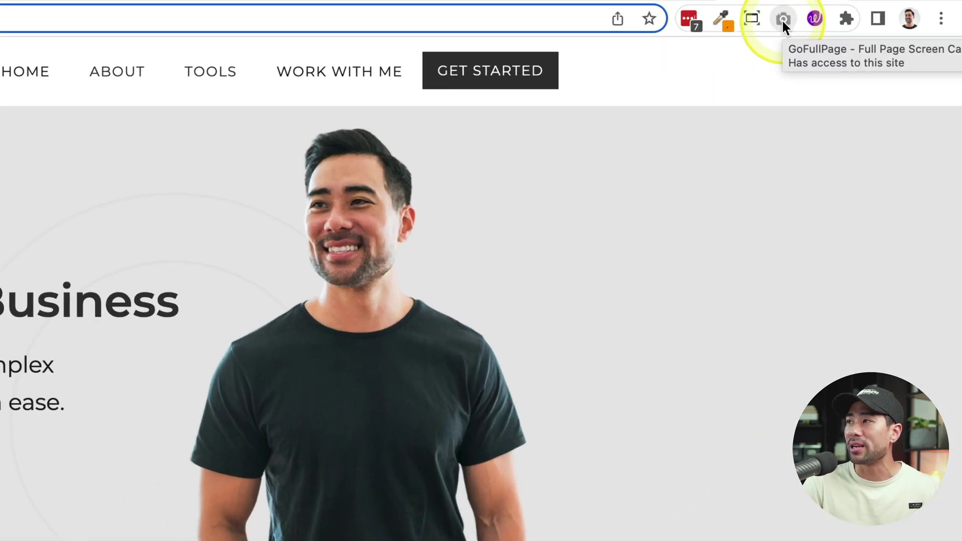
Capture the entire 'Launch Your Online Business' homepage as one full-length GoFullPage screenshot
left_click(782, 19)
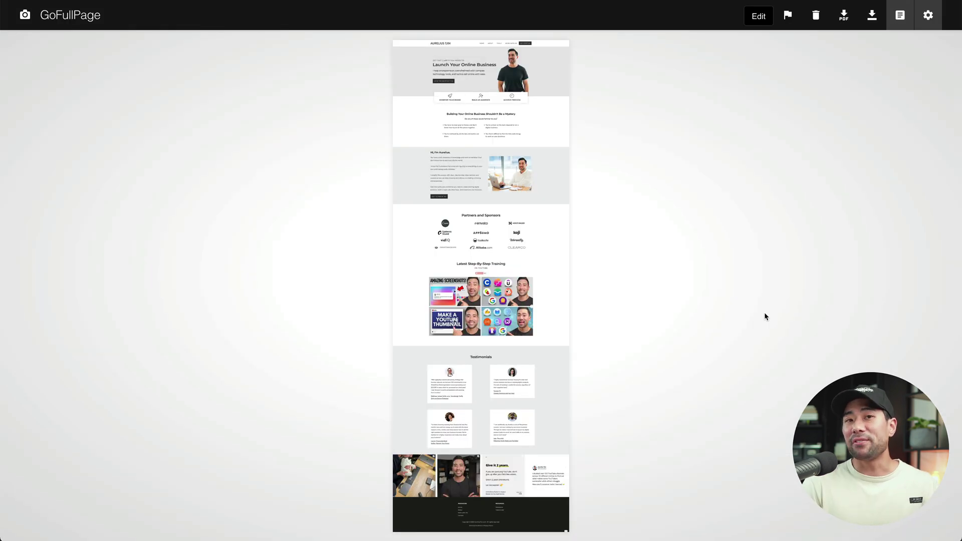
left_click(567, 354)
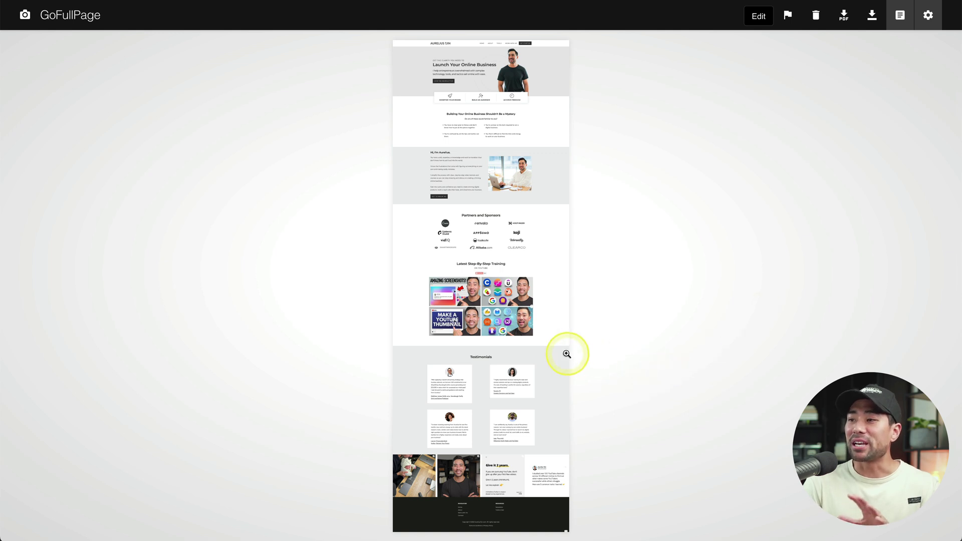